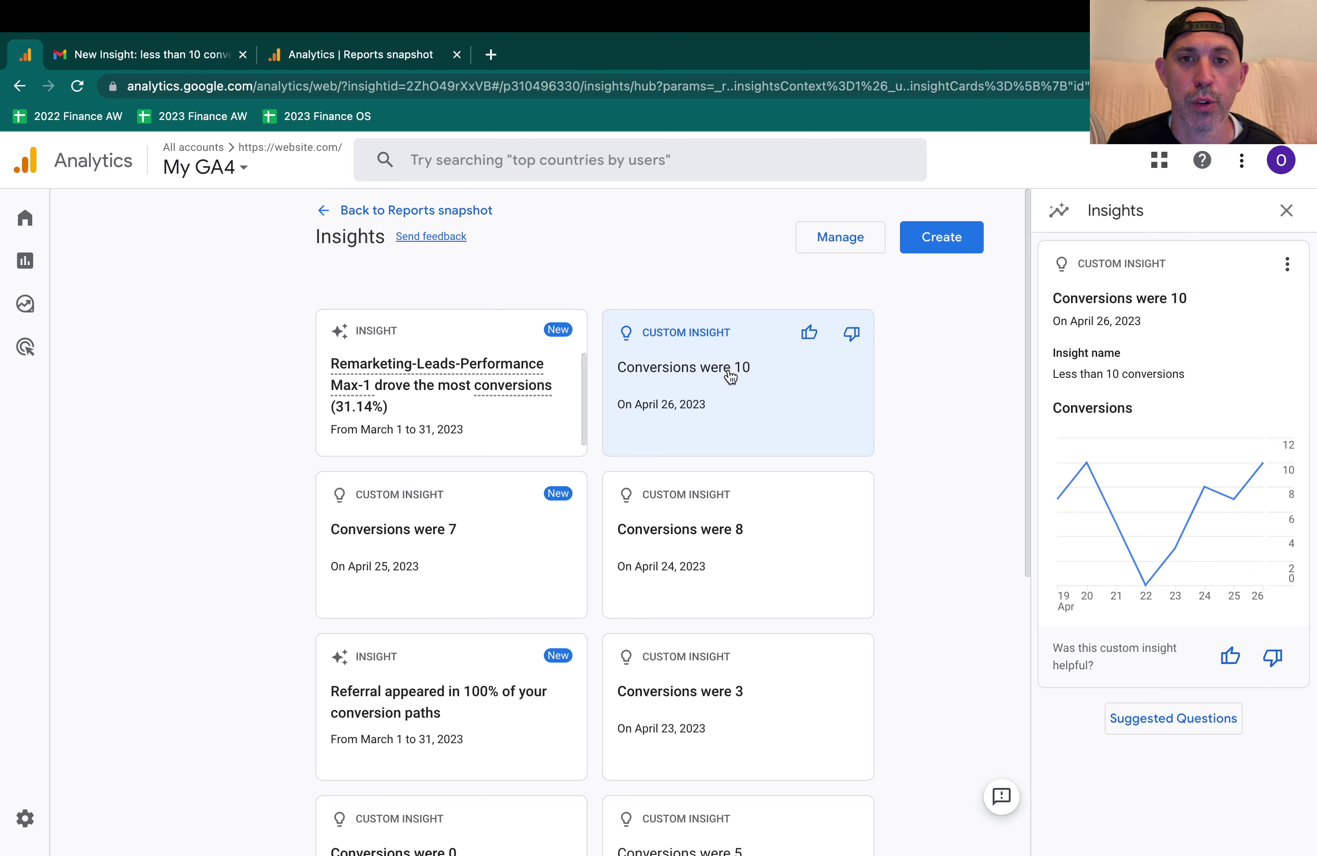
# Read the subject of the "less than 10 conversions" notification e-mail in Gmail and return to the My GA4 insights in Google Analytics.
pyautogui.click(219, 55)
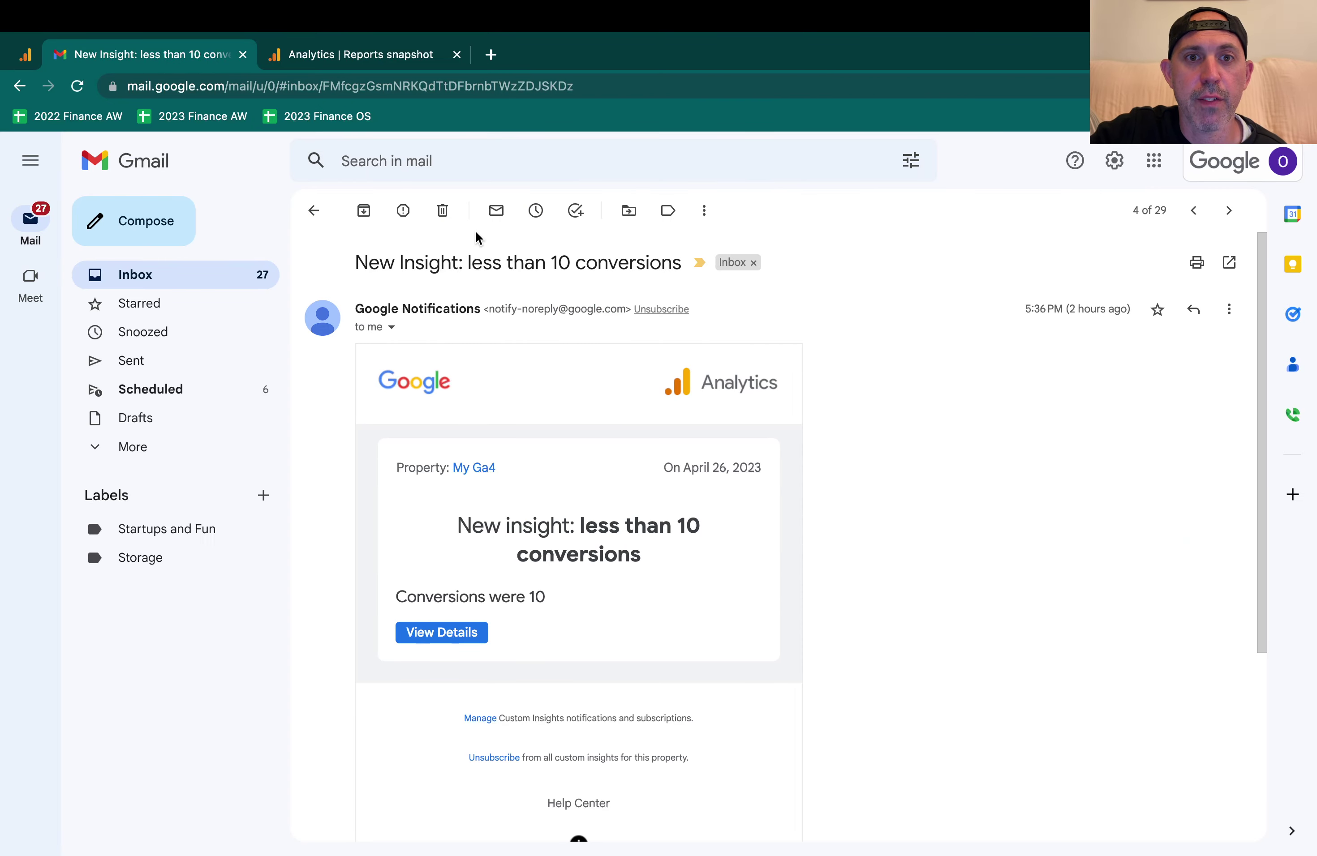
pyautogui.moveTo(380, 263); pyautogui.dragTo(666, 257)
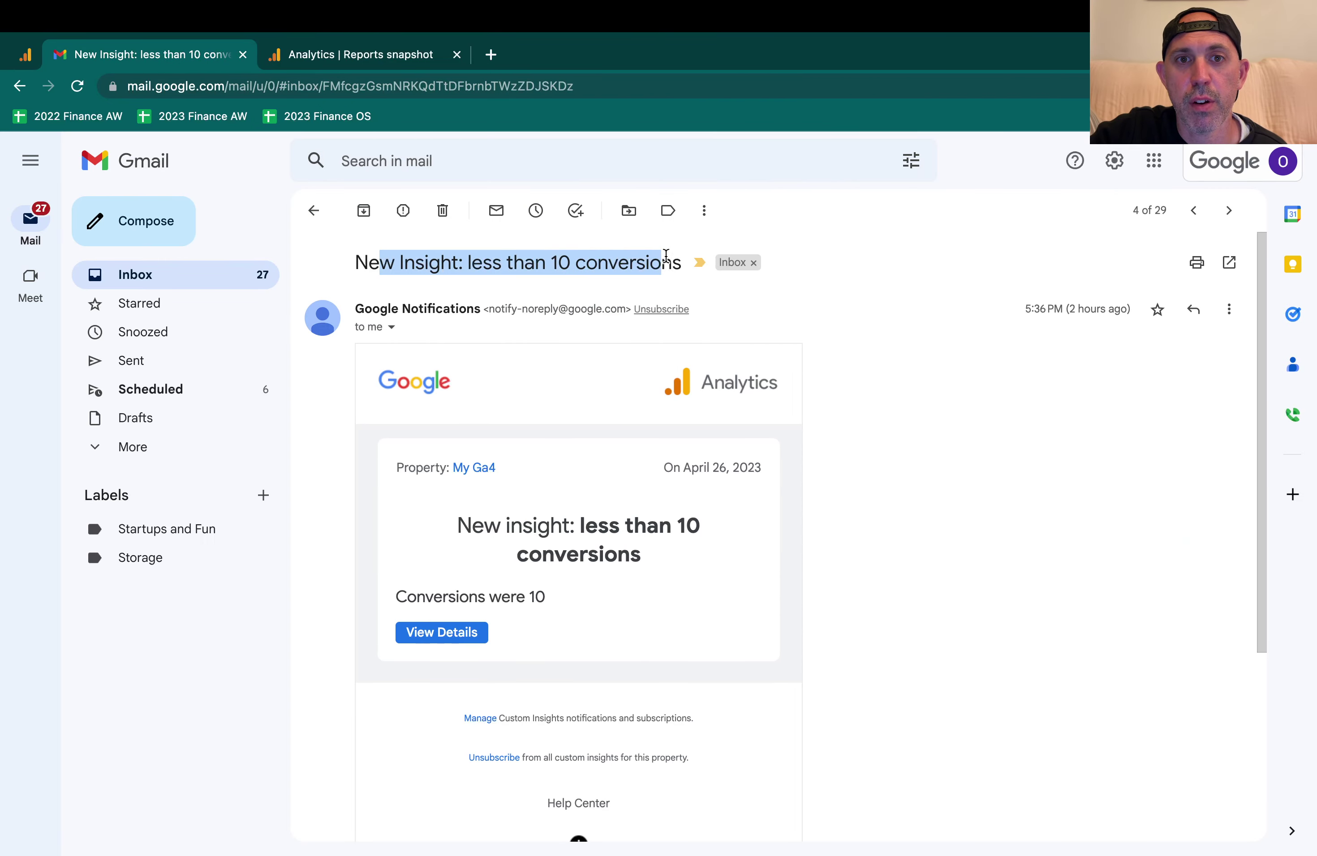
pyautogui.click(665, 258)
pyautogui.moveTo(481, 260); pyautogui.dragTo(672, 262)
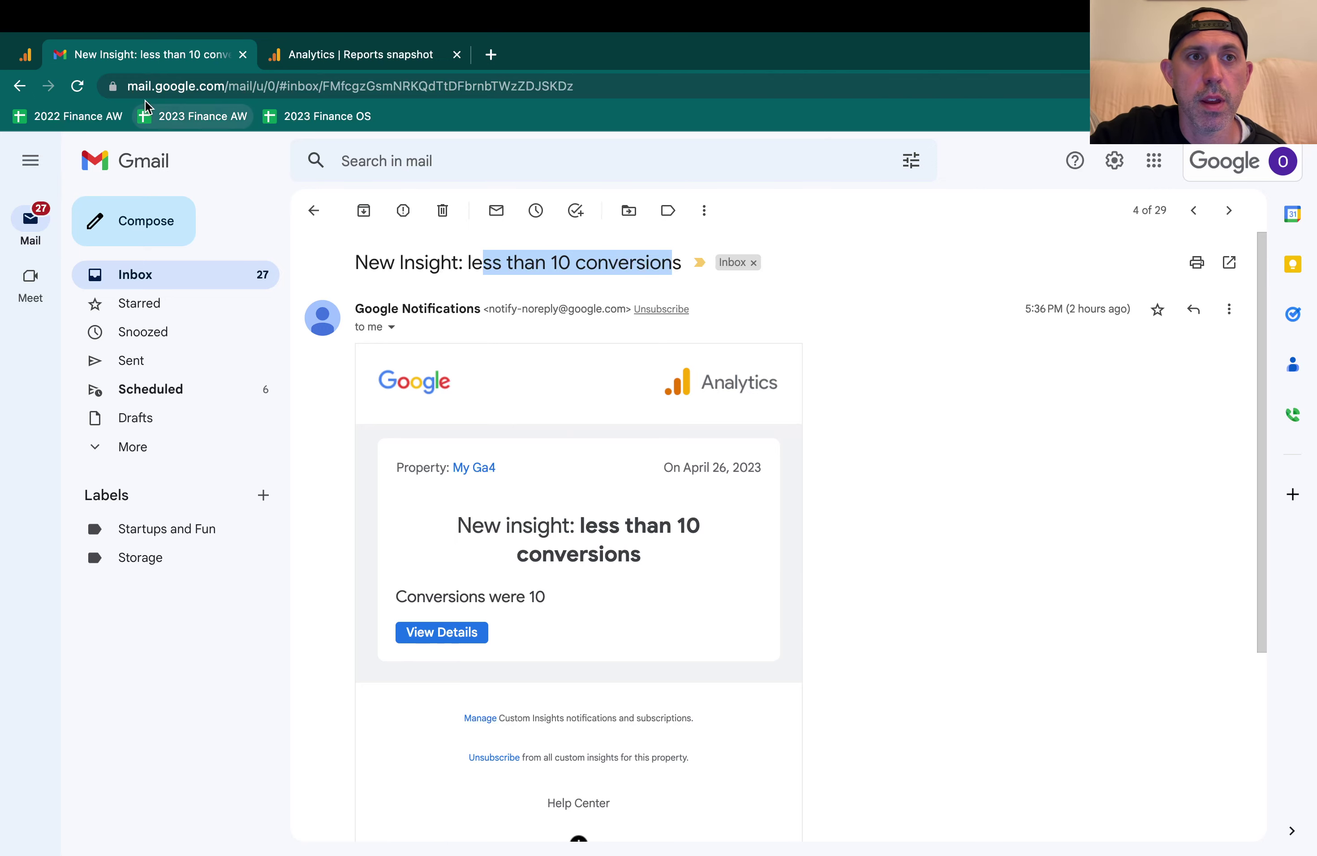
pyautogui.click(25, 54)
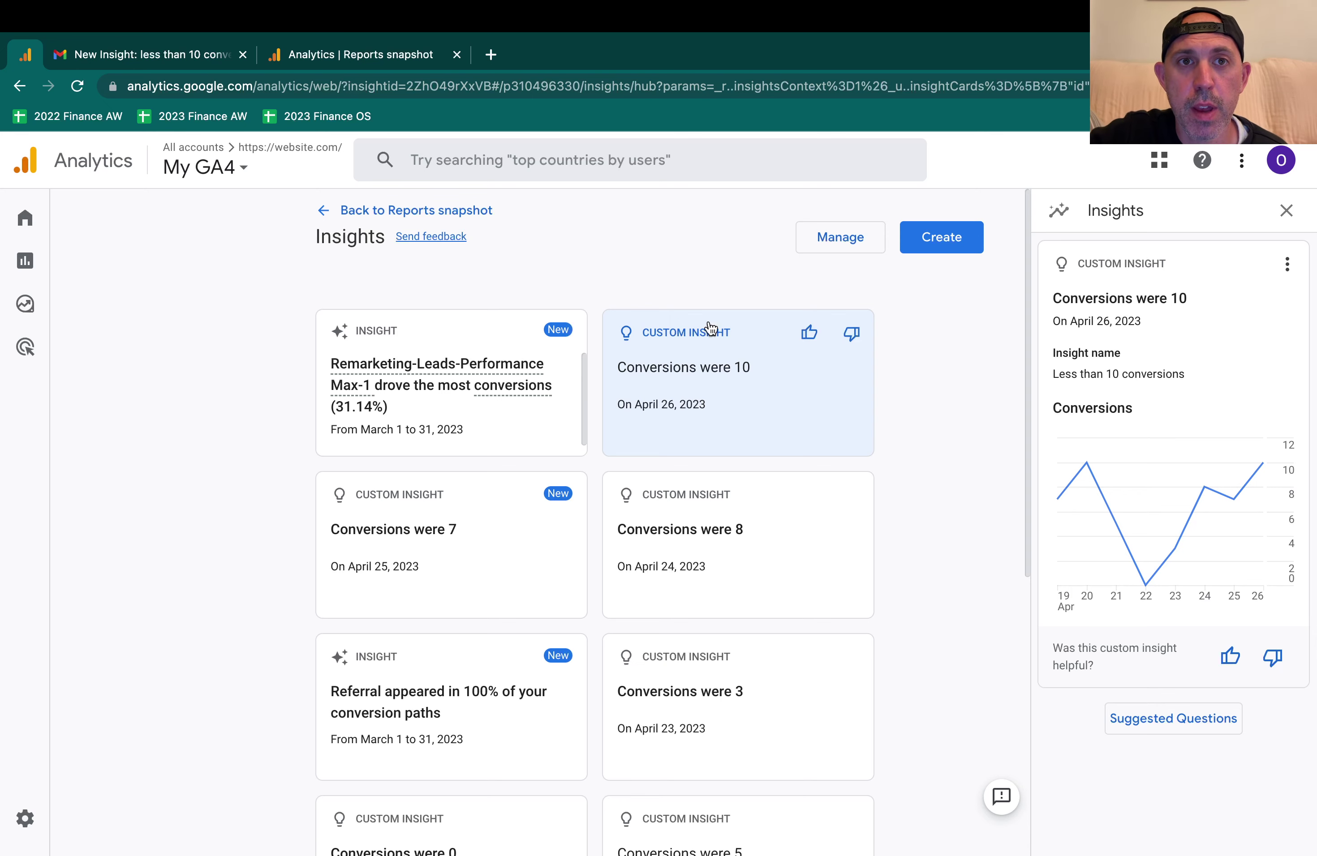
# Open the full insights page of the ostestvideo property from its Reports snapshot.
pyautogui.click(414, 54)
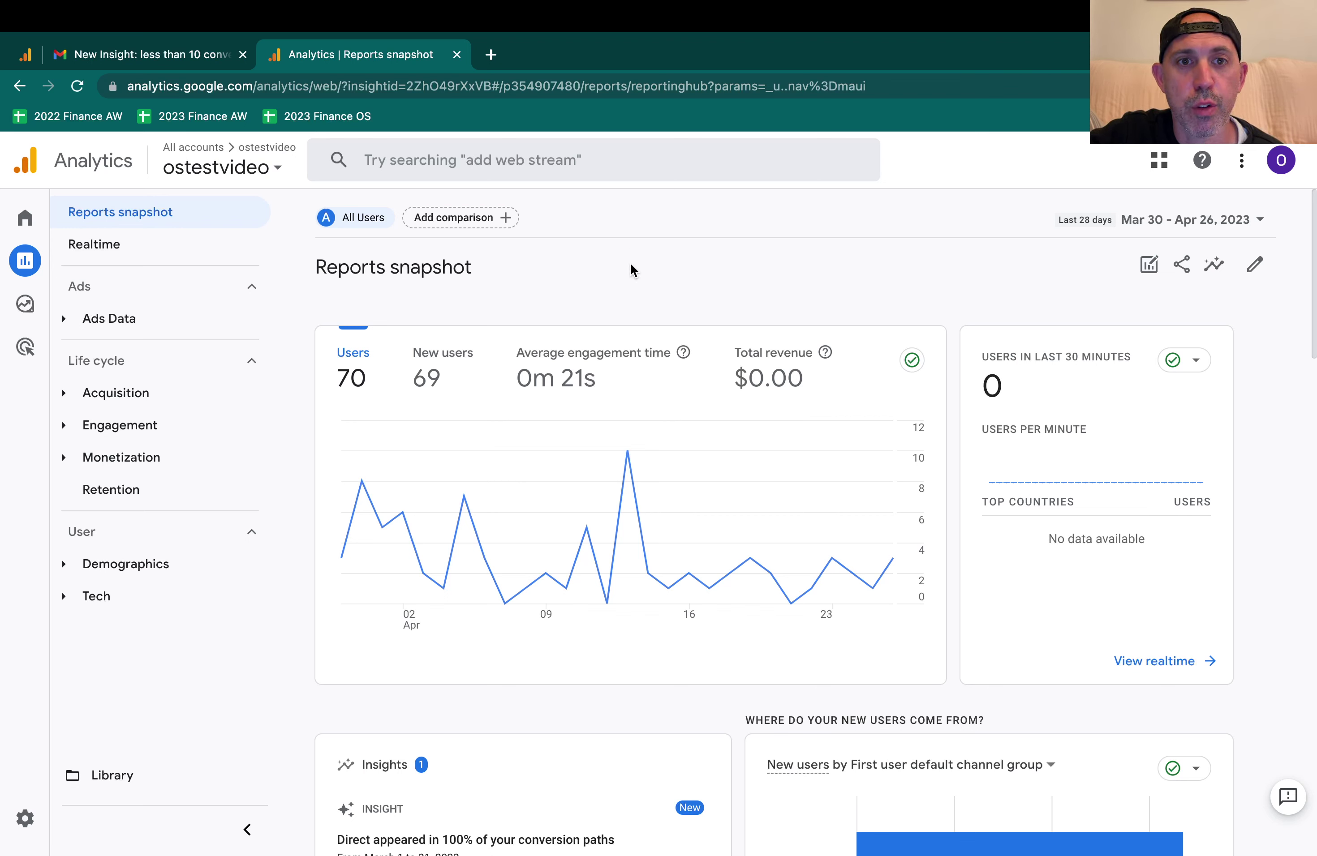
pyautogui.moveTo(62, 261)
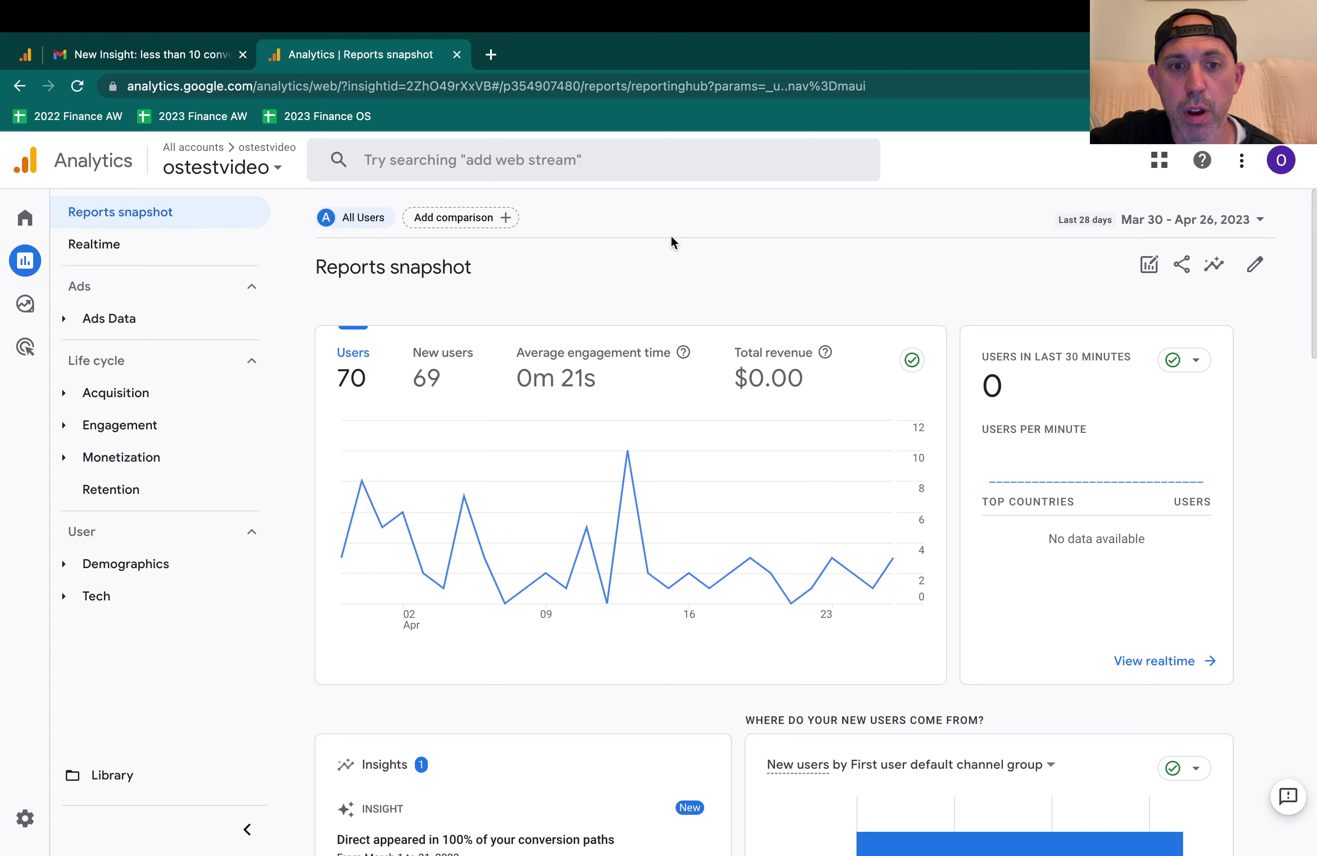
pyautogui.scroll(-8, 738, 374)
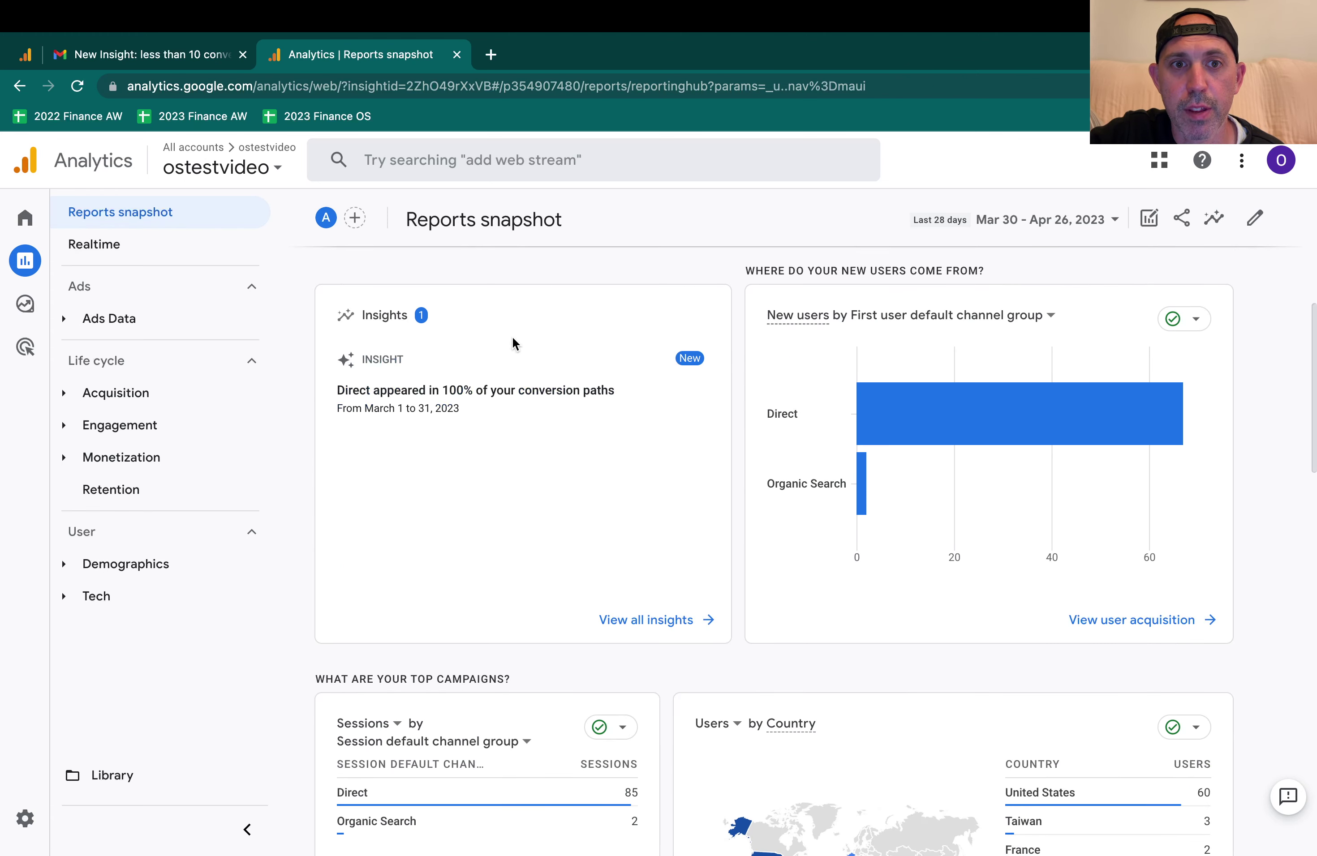
pyautogui.click(679, 622)
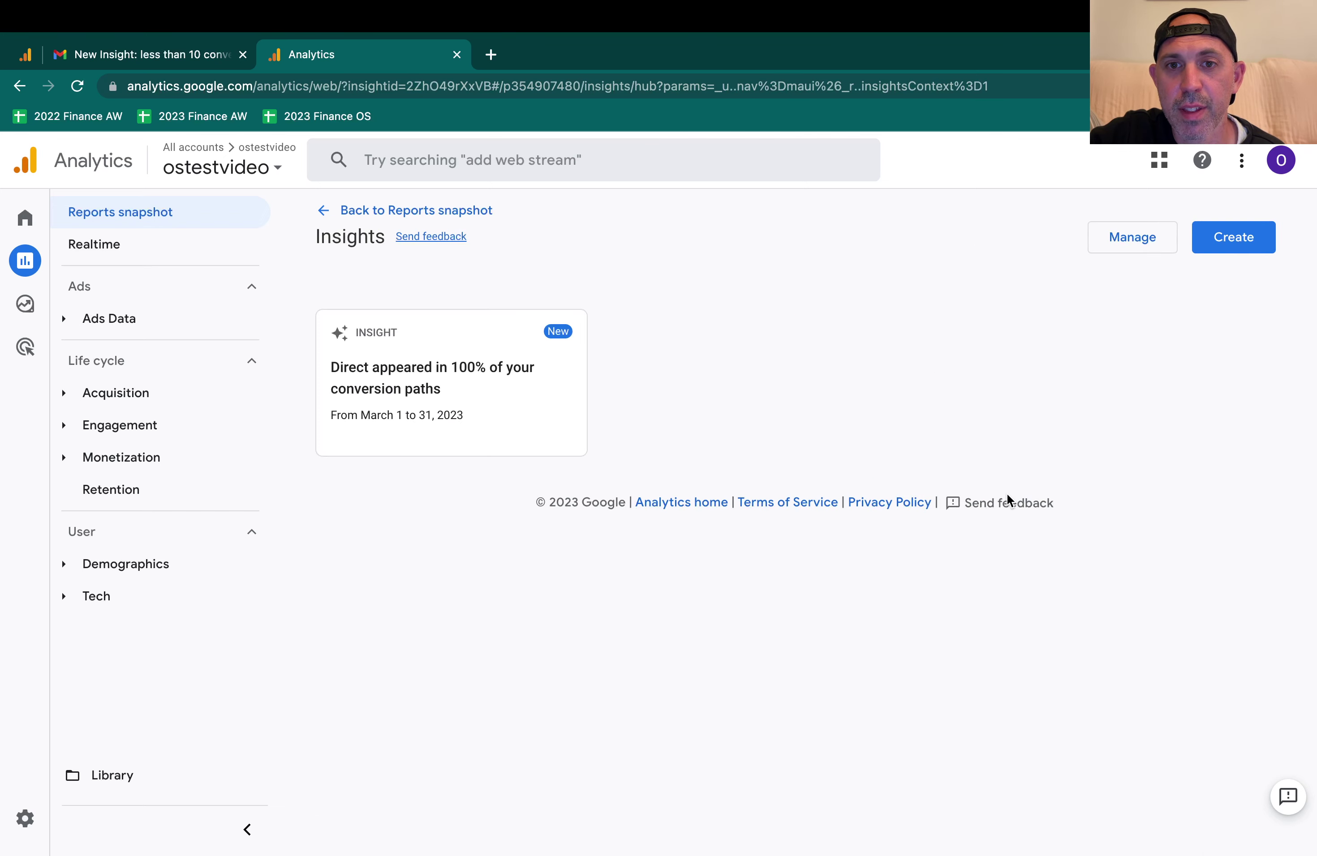
# Compare the My GA4 insights with those of ostestvideo, and review the custom insights already defined in ostestvideo.
pyautogui.click(27, 54)
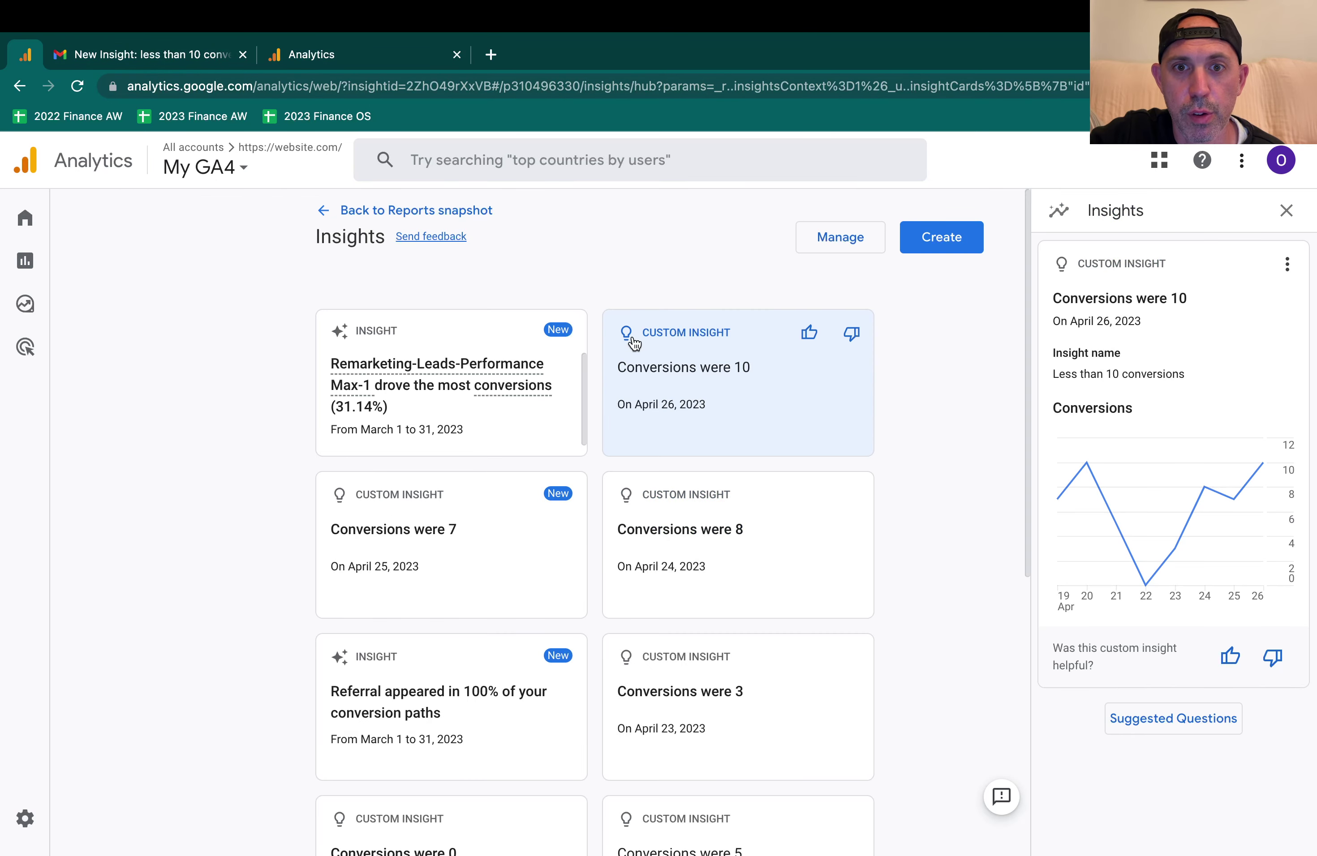
pyautogui.click(422, 62)
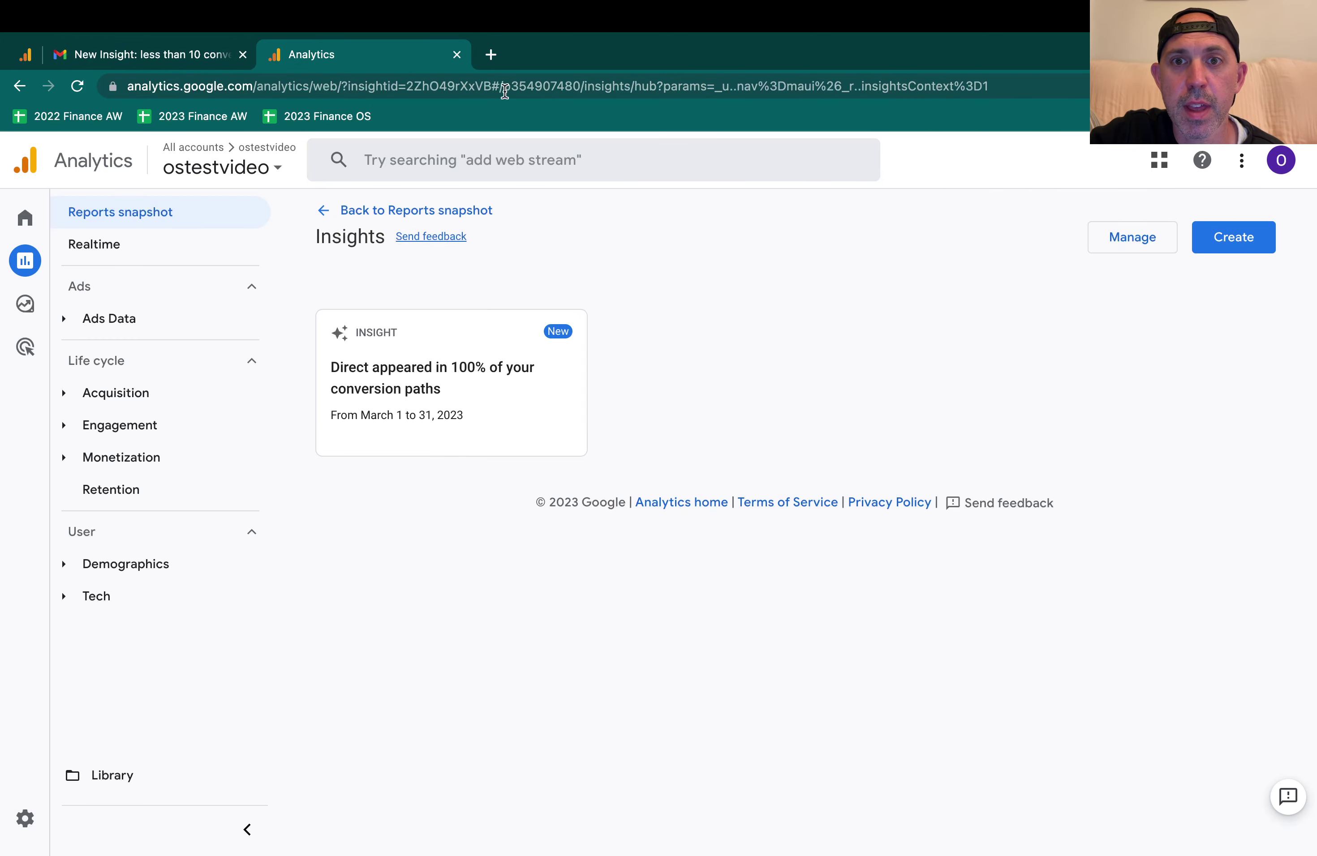
pyautogui.click(1154, 246)
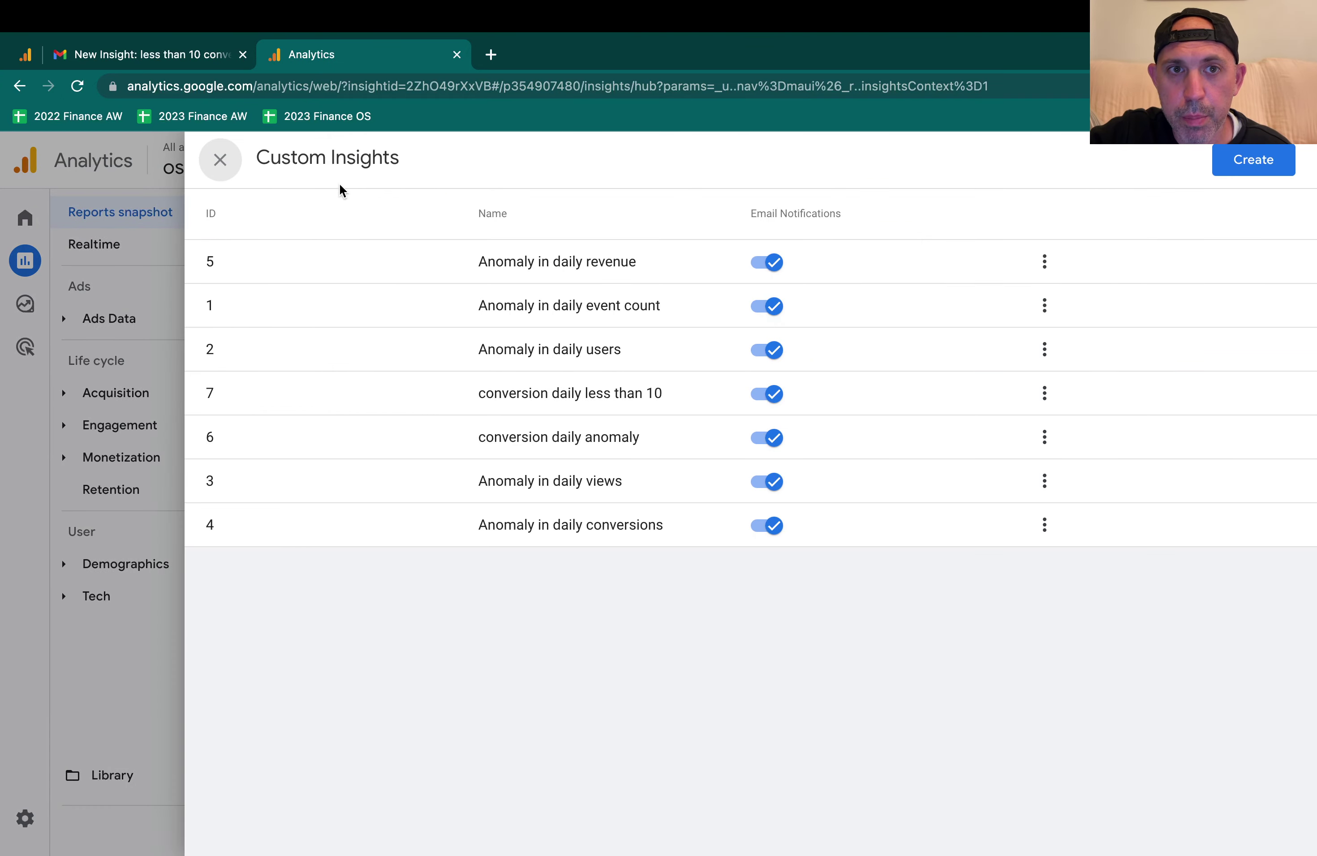
pyautogui.click(219, 161)
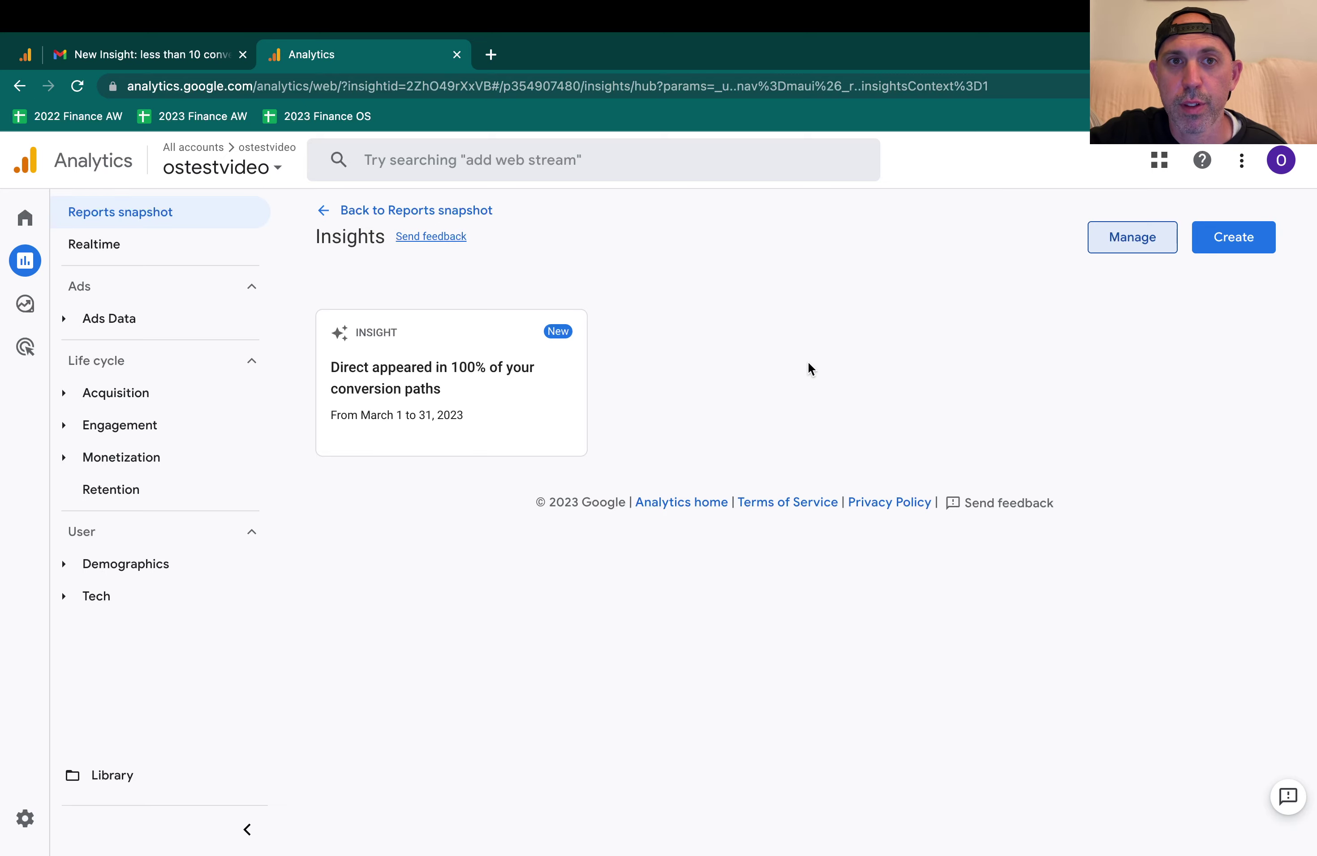
# Start a new custom insight in the ostestvideo property with a Daily evaluation frequency.
pyautogui.click(1223, 240)
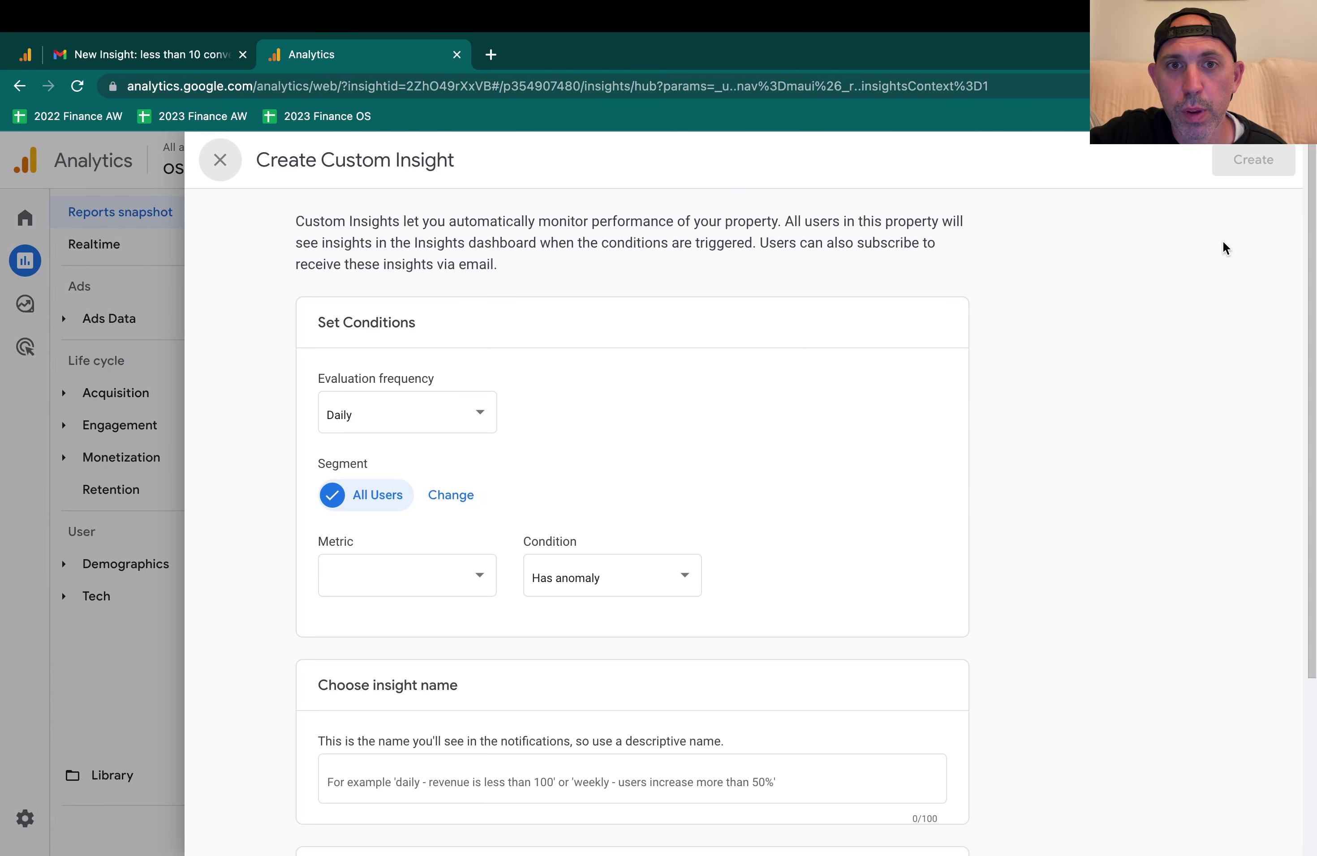
pyautogui.click(474, 428)
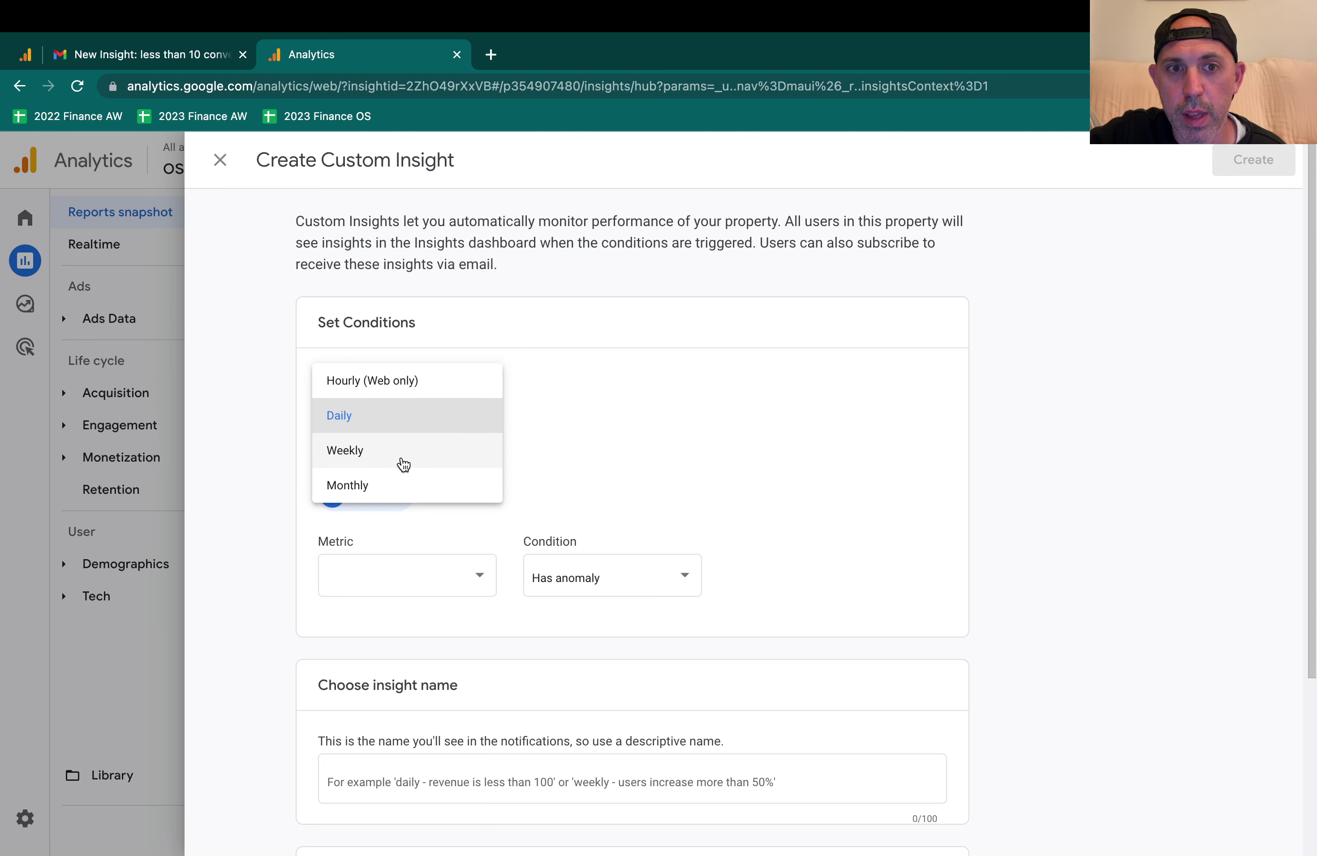
pyautogui.click(370, 417)
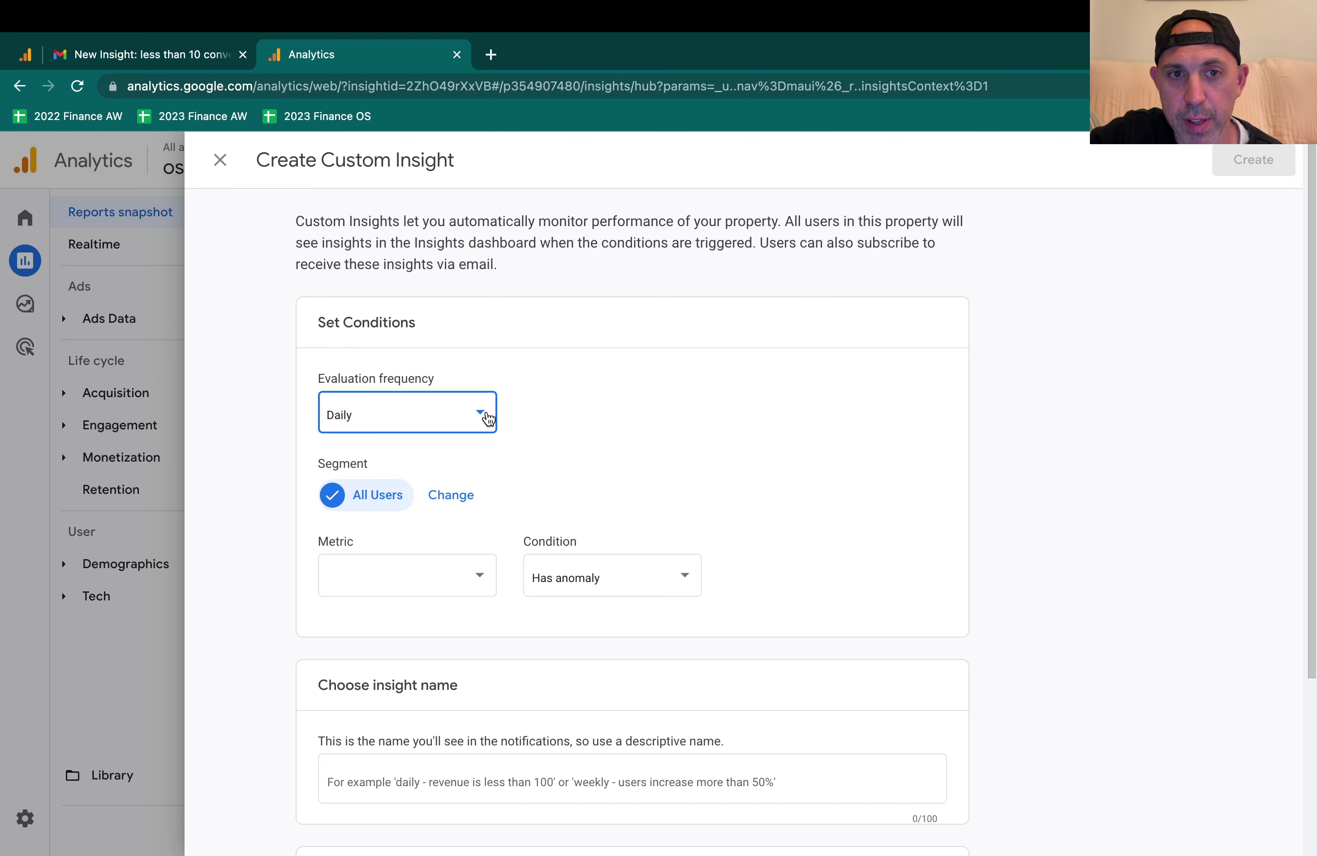
# Browse the dimensions available for the insight's segment and close the segment selection without applying a condition.
pyautogui.scroll(-3, 578, 426)
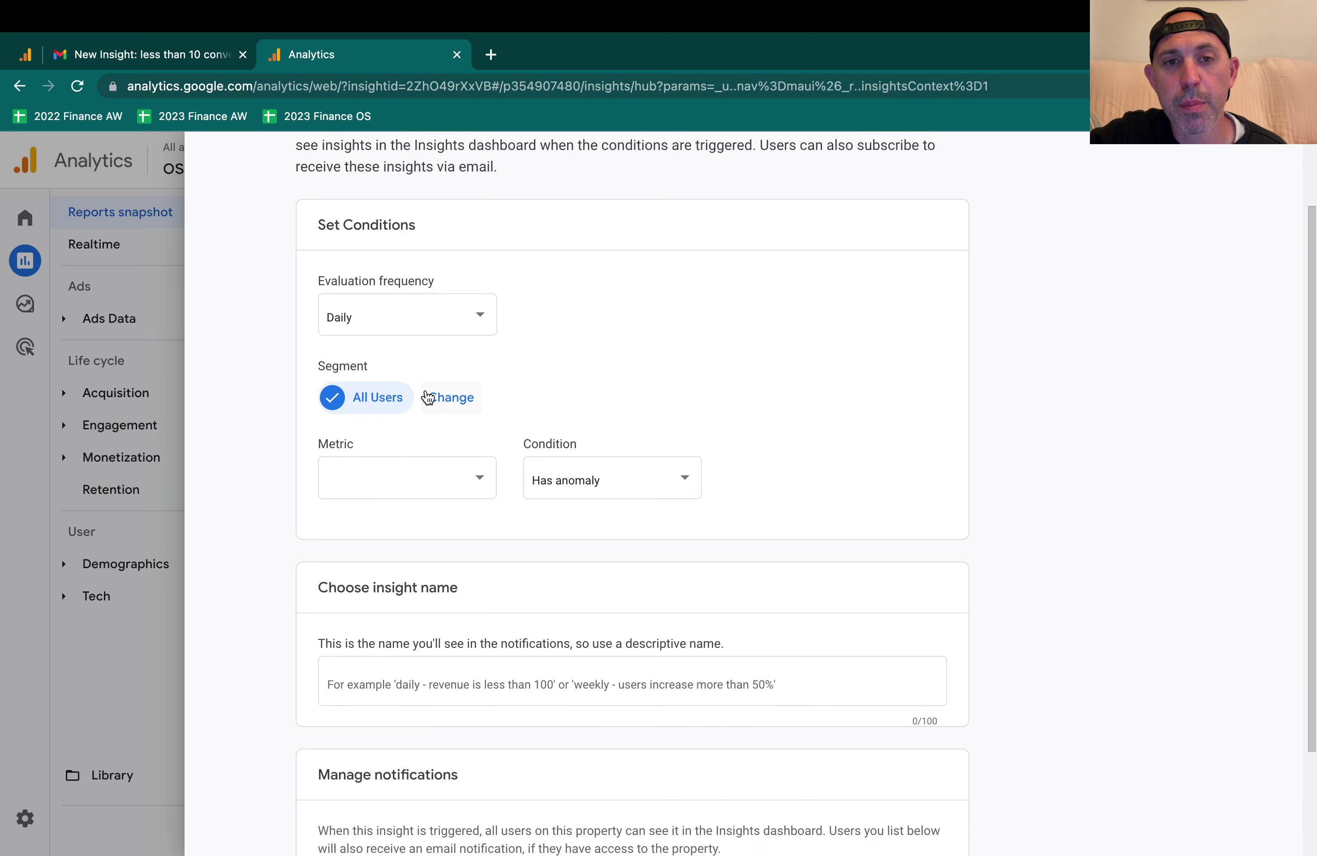
pyautogui.click(455, 398)
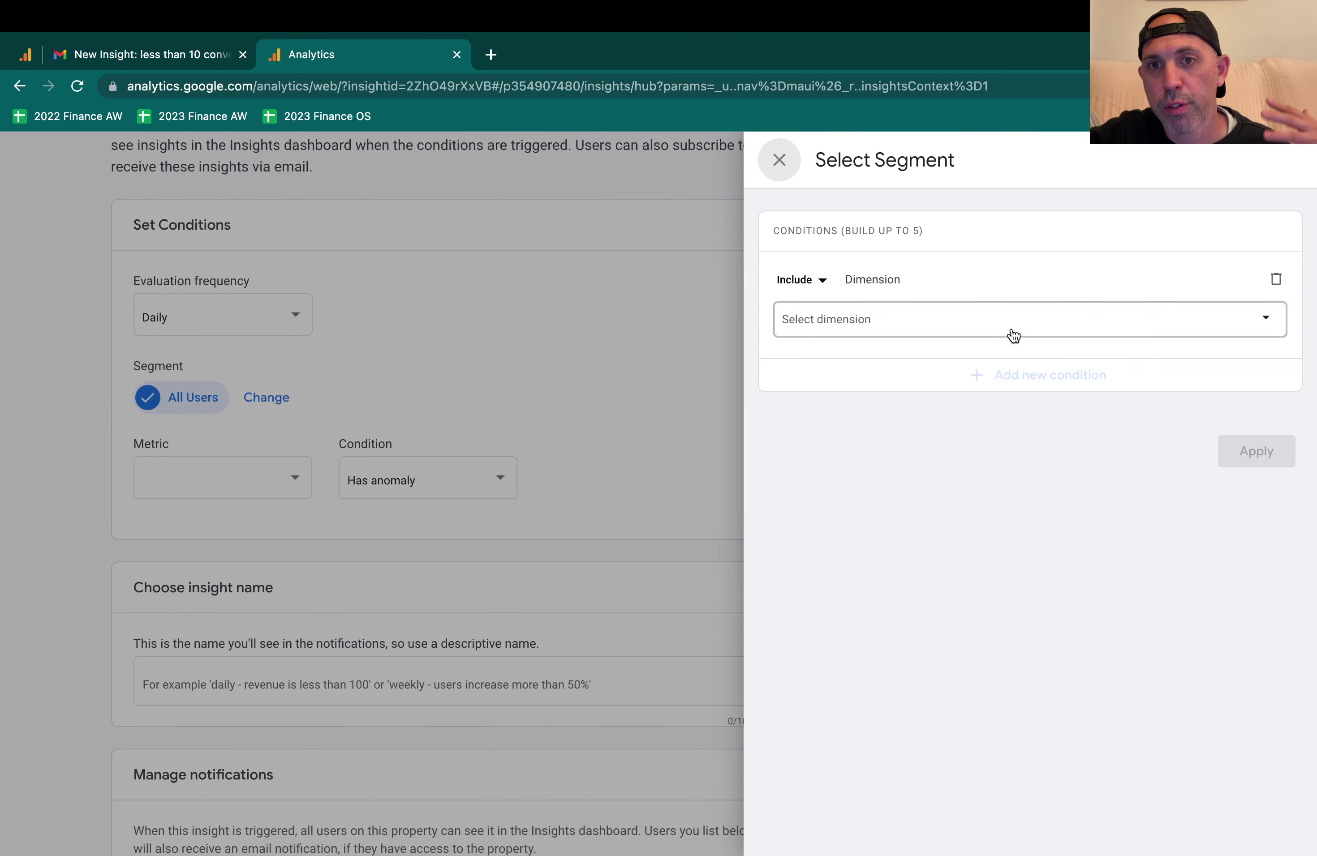
pyautogui.click(1018, 330)
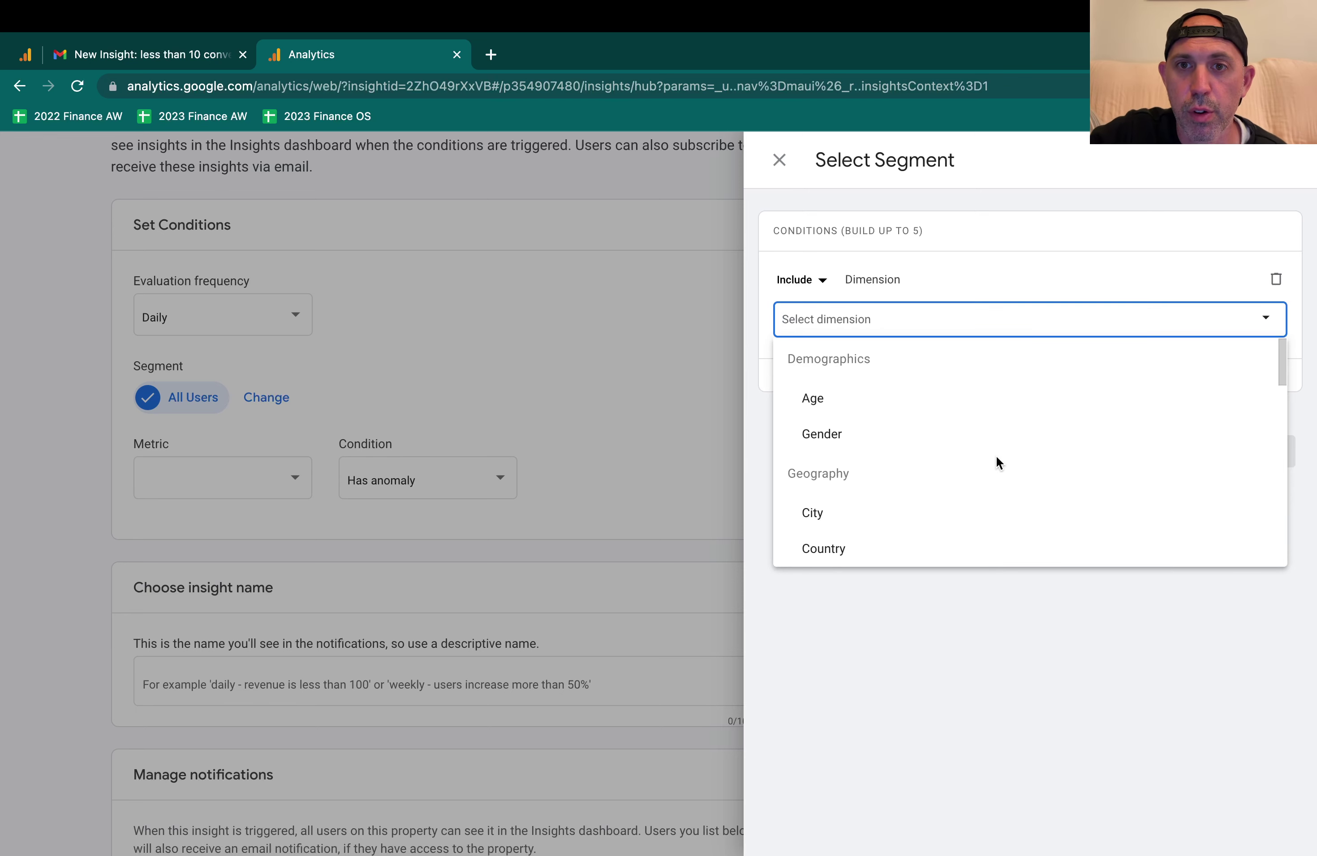
pyautogui.scroll(-3, 996, 456)
pyautogui.scroll(-5, 994, 461)
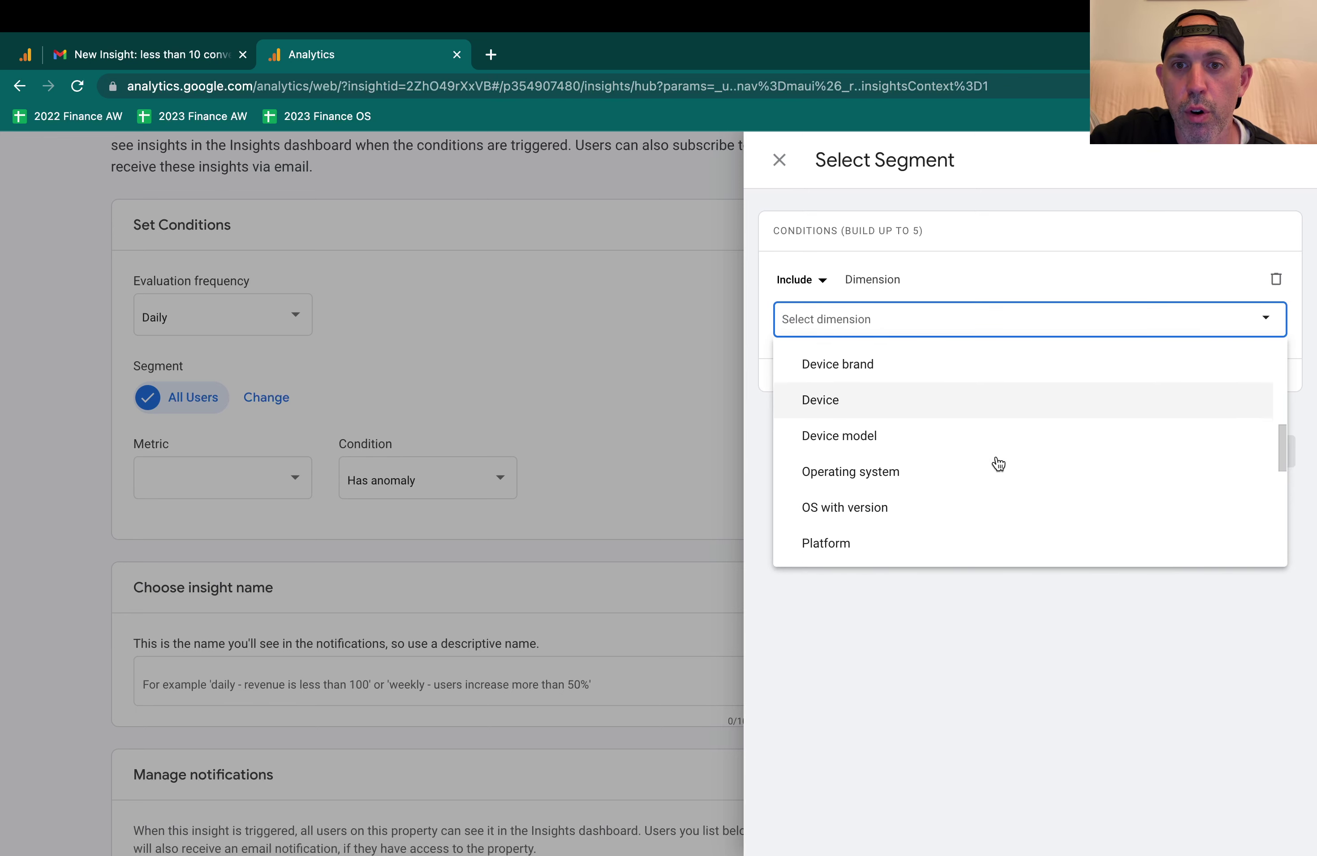
pyautogui.click(1023, 215)
pyautogui.click(781, 156)
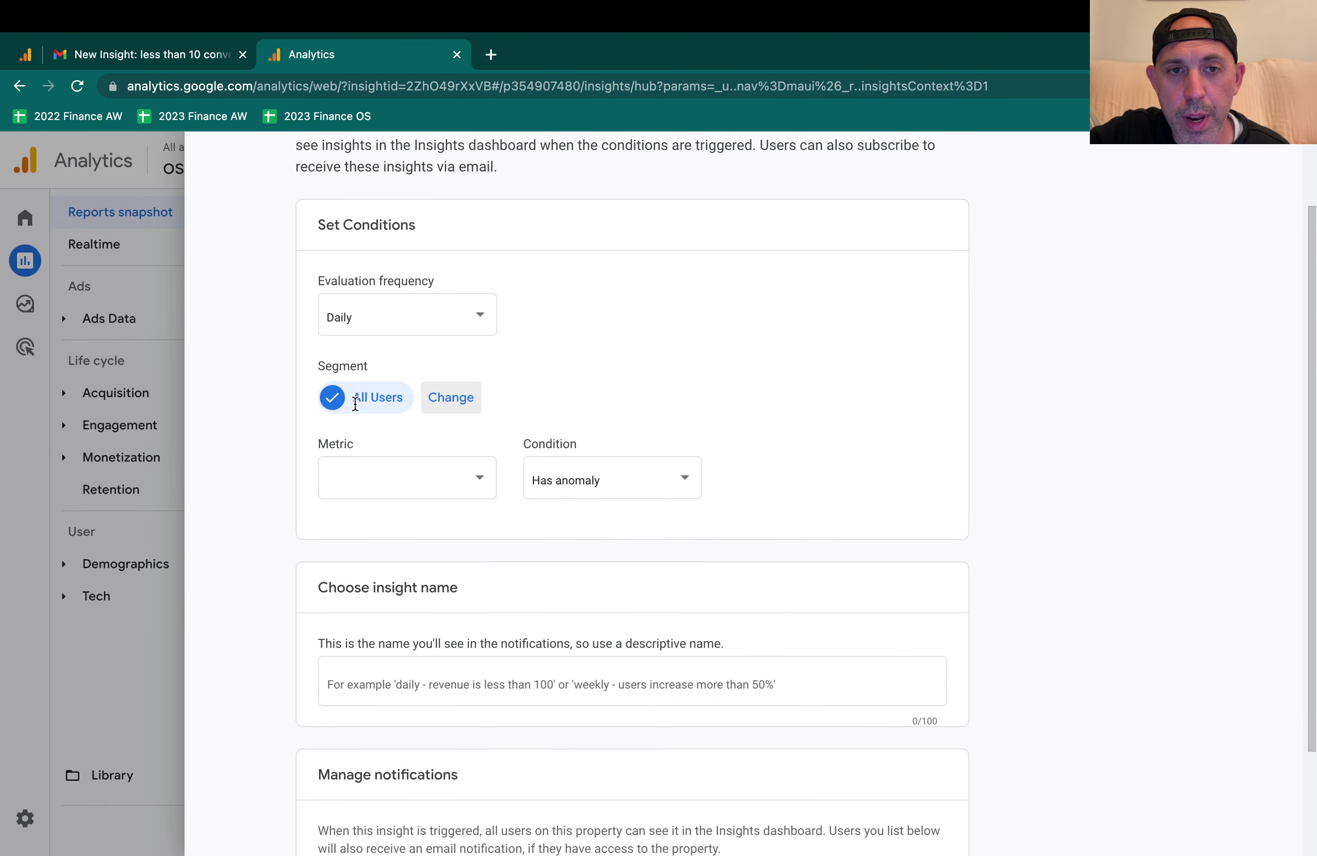
# Set the insight to trigger when the Conversions metric is less than or equal to 10.
pyautogui.click(453, 477)
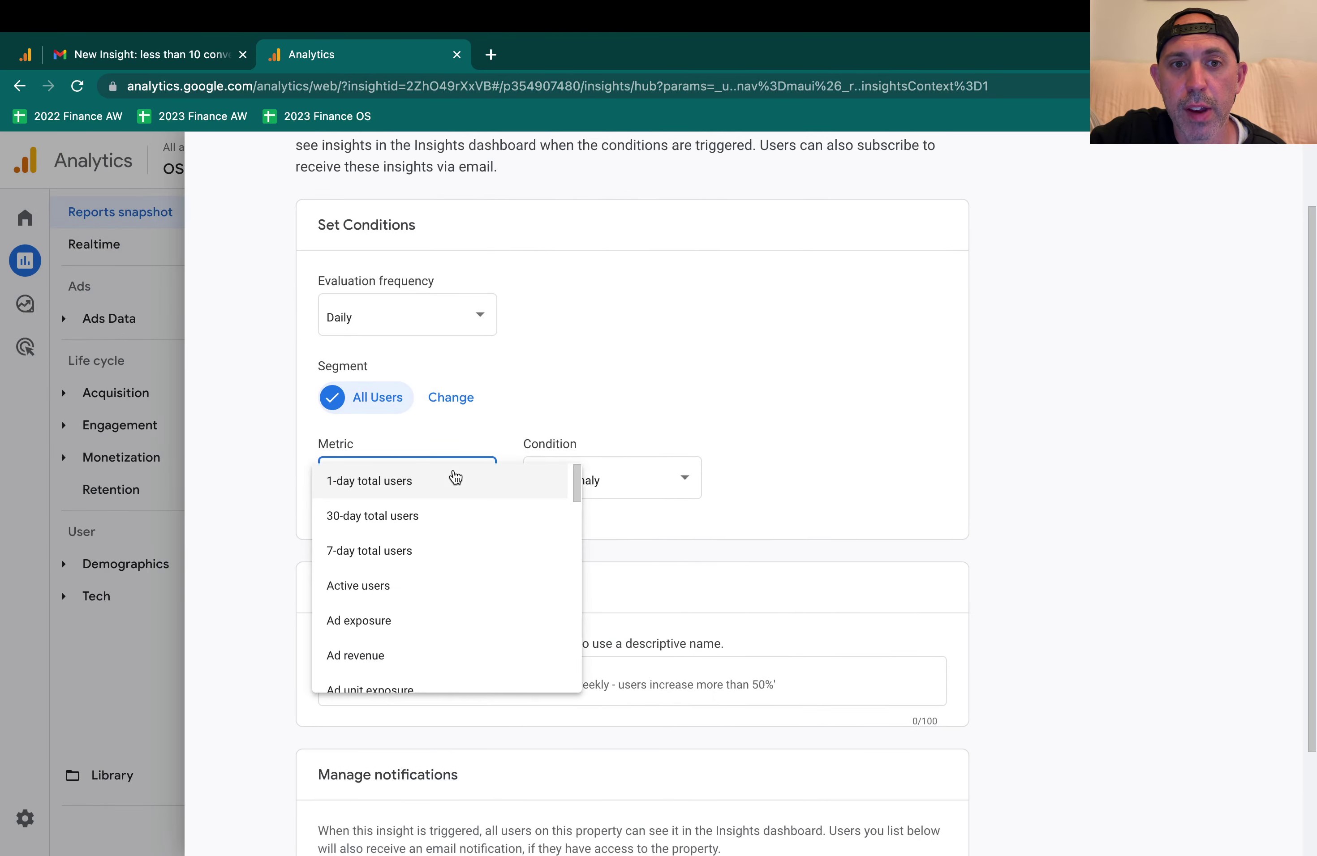
pyautogui.scroll(-6, 507, 566)
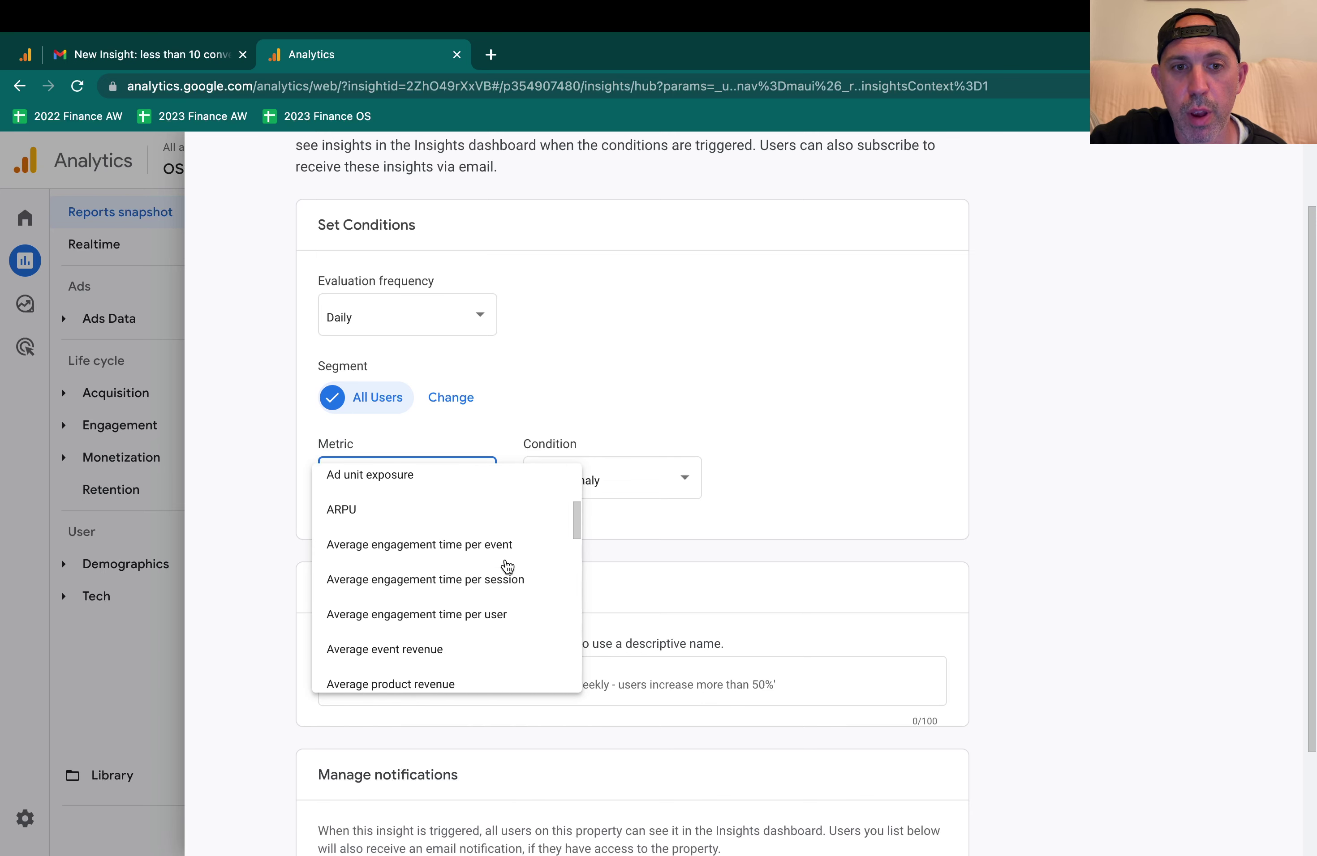
pyautogui.scroll(-4, 507, 566)
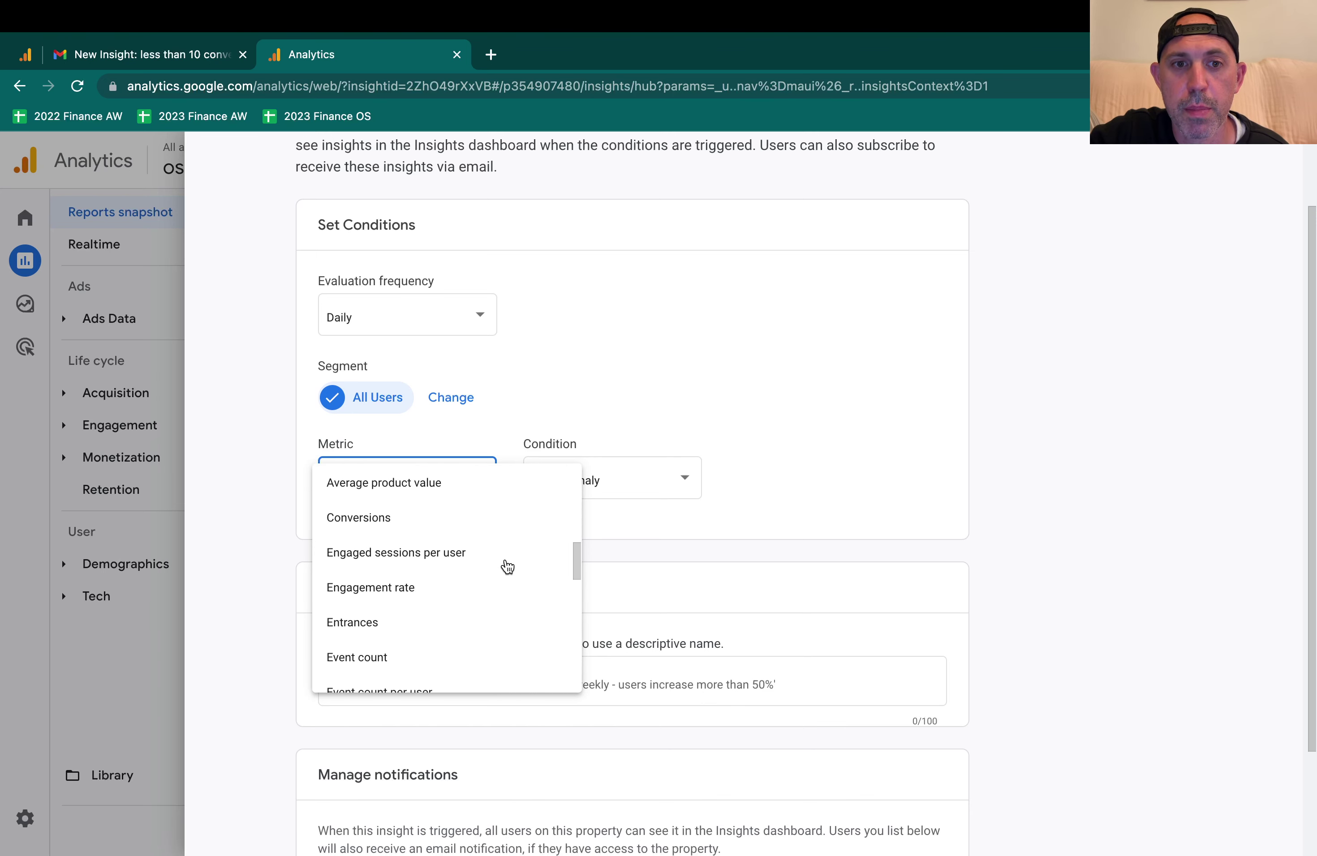
pyautogui.click(456, 509)
pyautogui.click(639, 478)
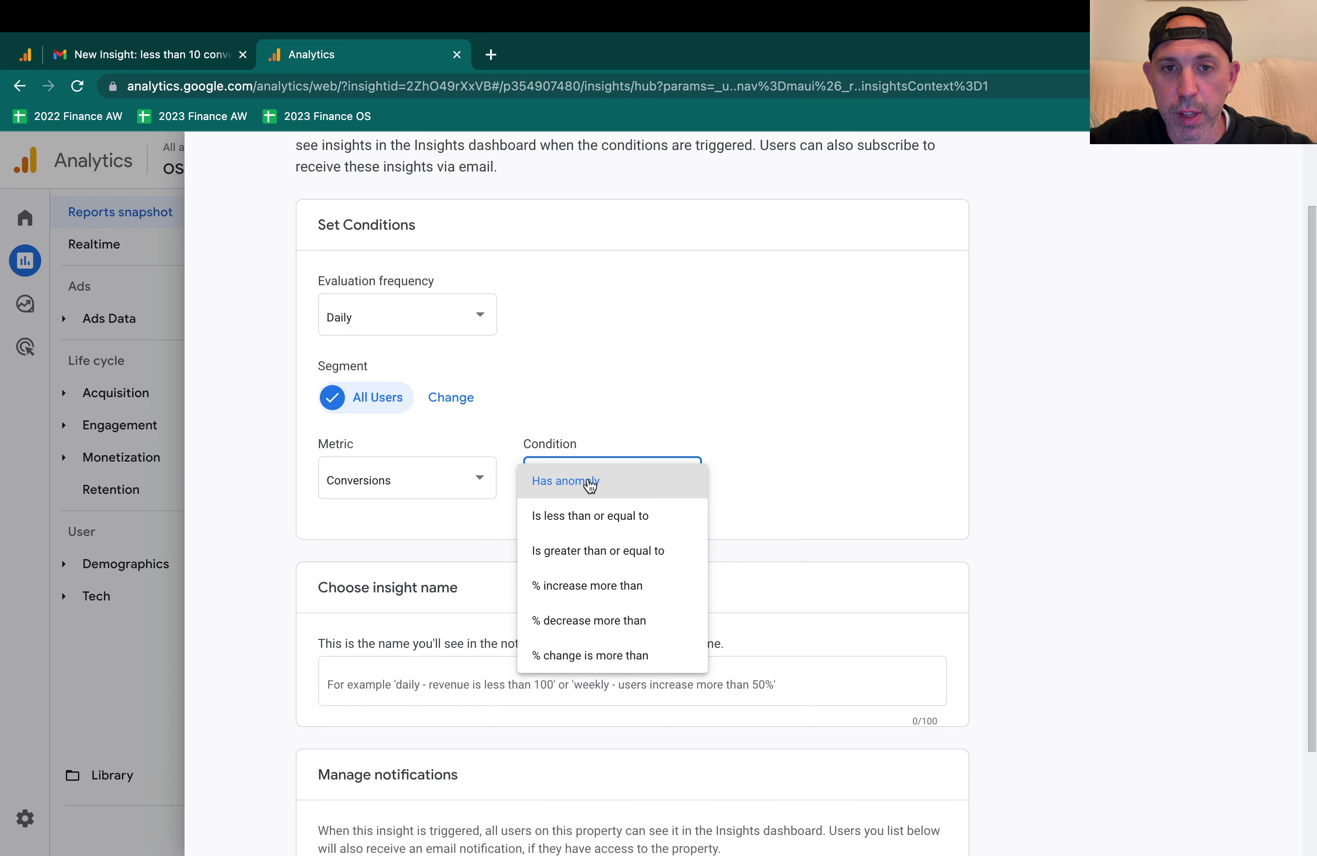
pyautogui.click(598, 516)
pyautogui.click(765, 478)
pyautogui.write('10')
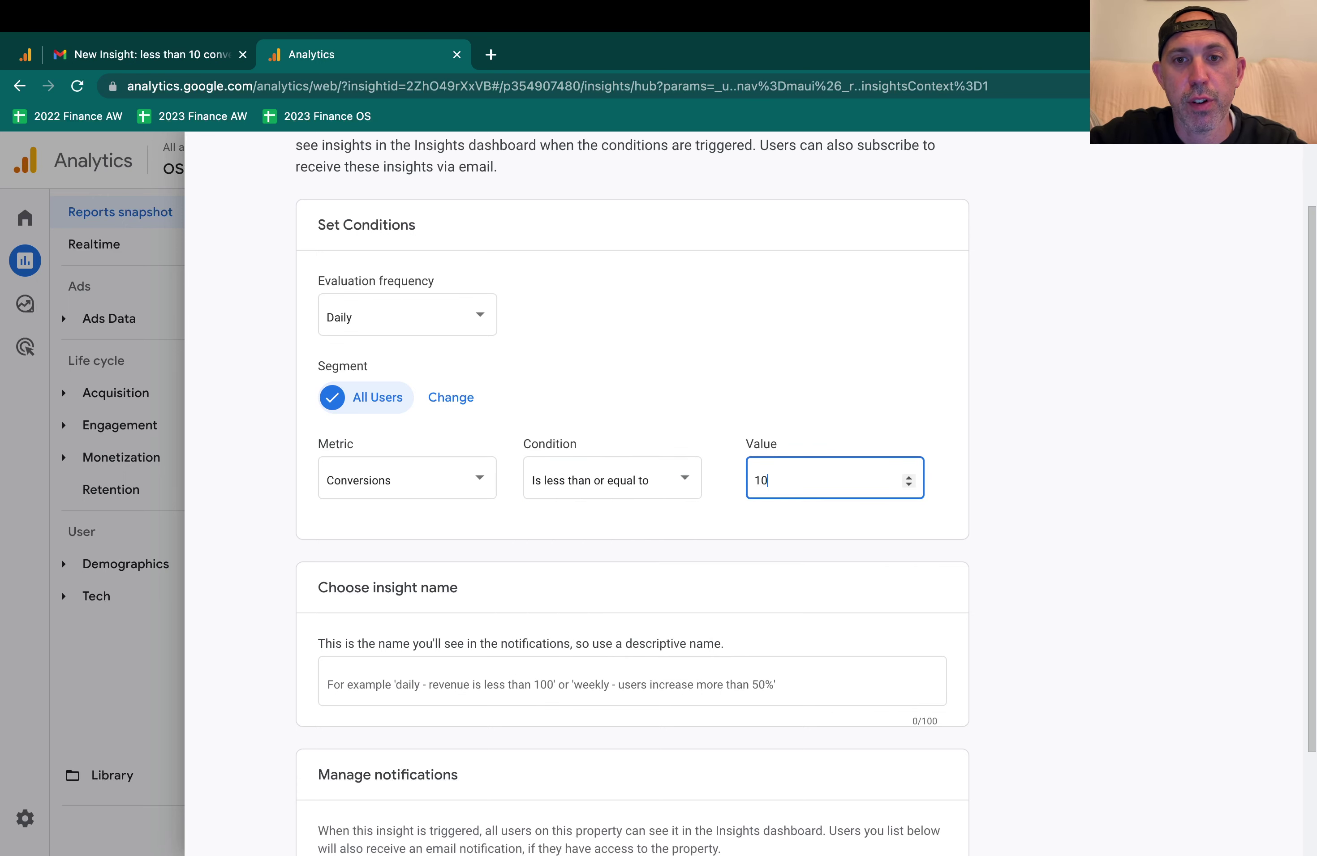
pyautogui.click(861, 399)
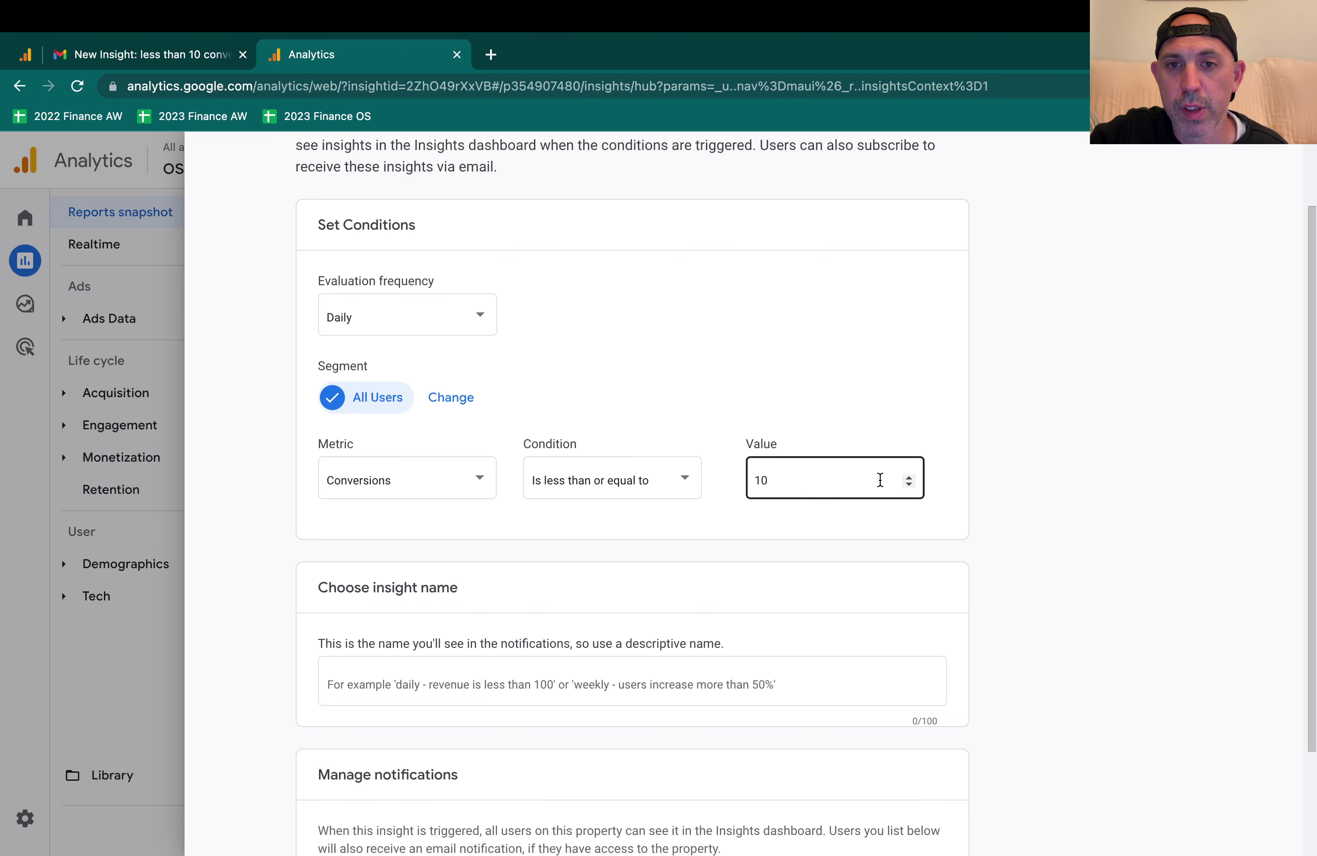
# Check the insight's notification e-mail and name fields, and see in Gmail how the insight name appears in the alert's subject.
pyautogui.scroll(-3, 879, 476)
pyautogui.click(462, 779)
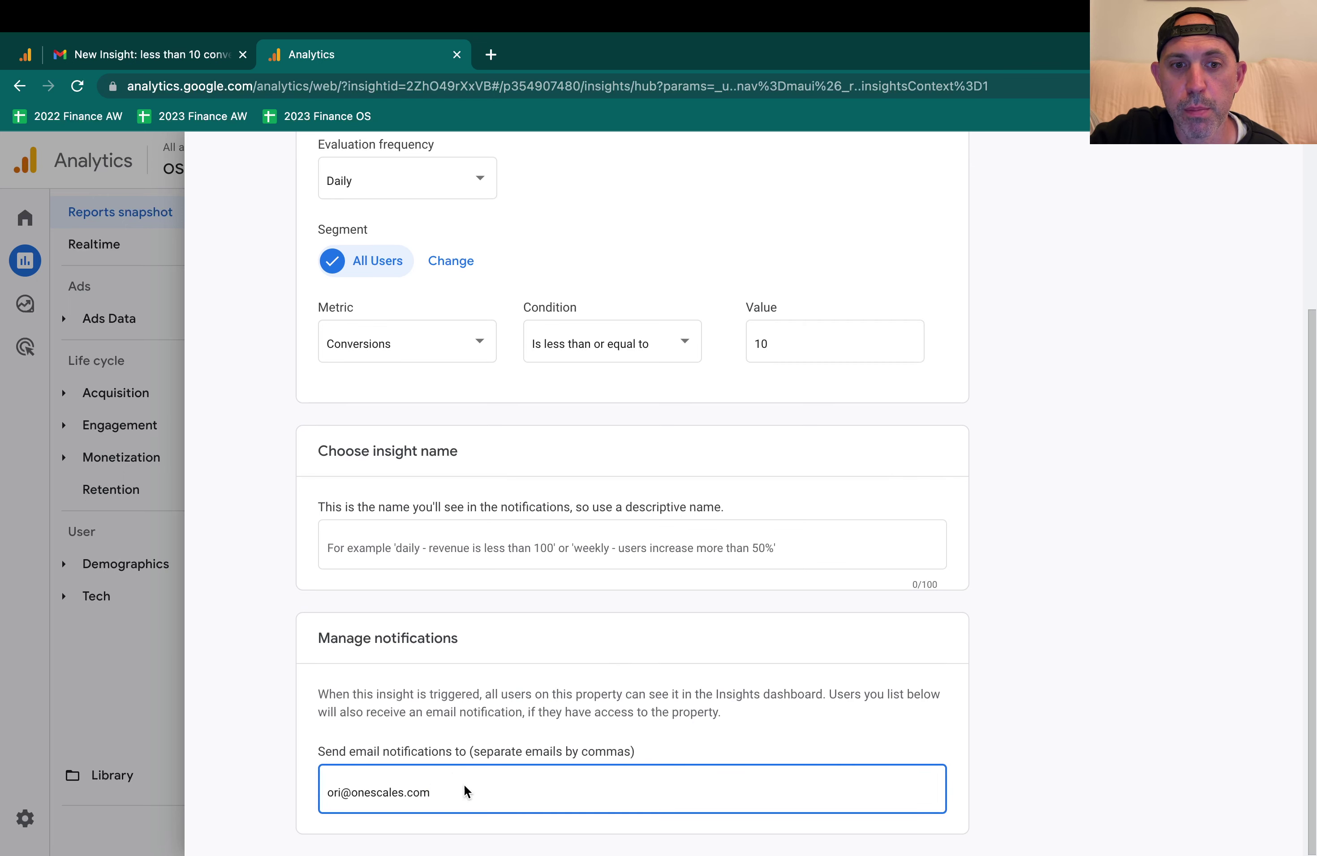
pyautogui.click(513, 543)
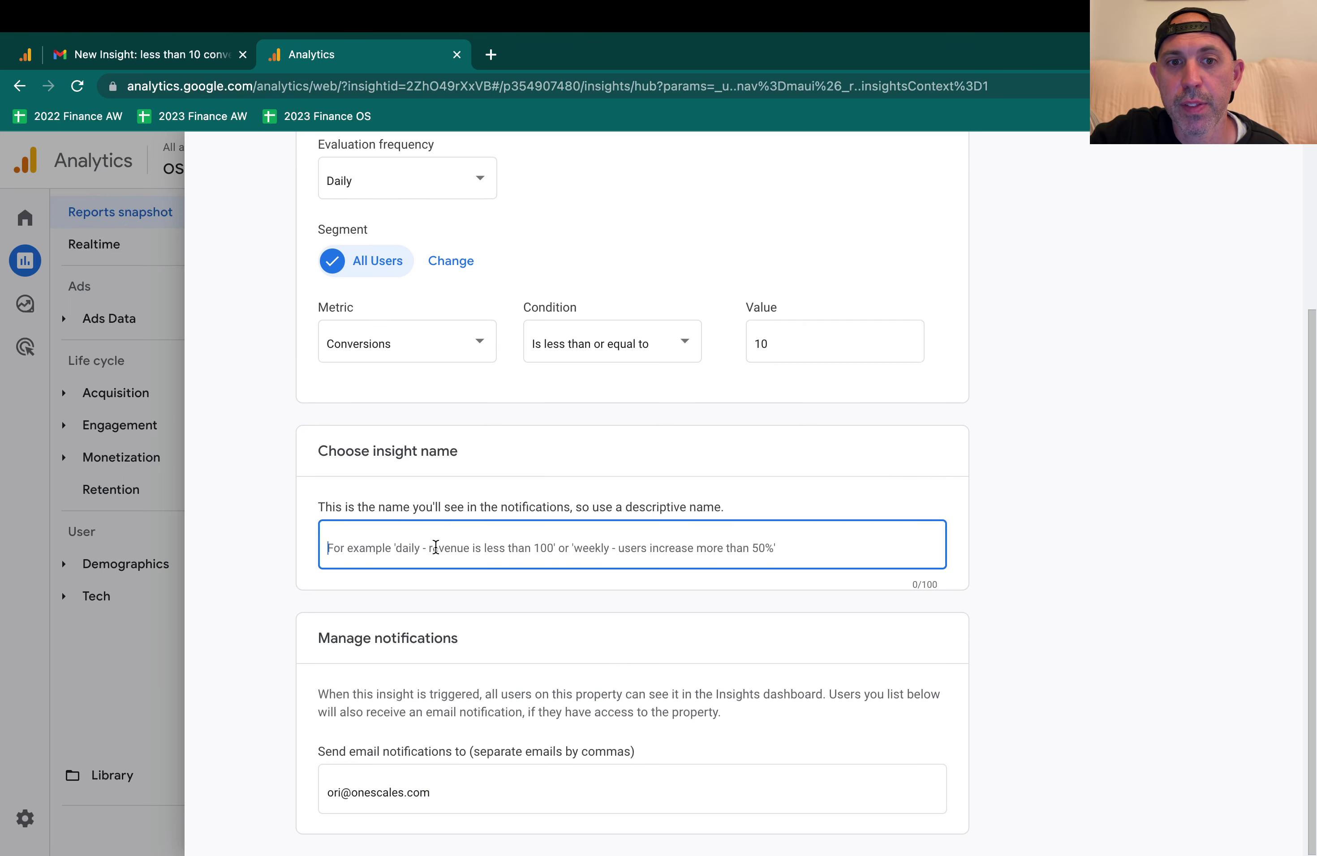
pyautogui.click(122, 56)
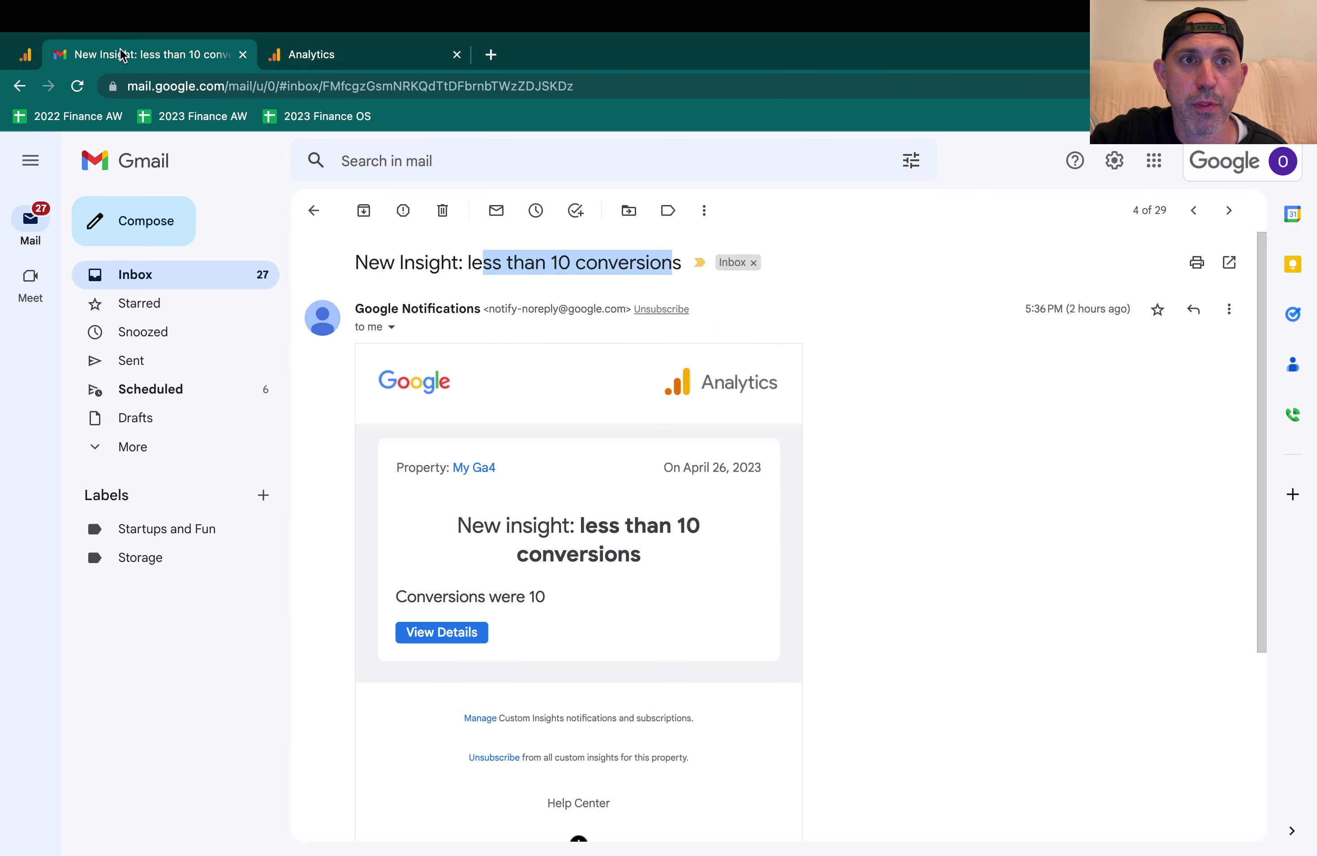
pyautogui.moveTo(471, 265); pyautogui.dragTo(681, 267)
pyautogui.click(412, 56)
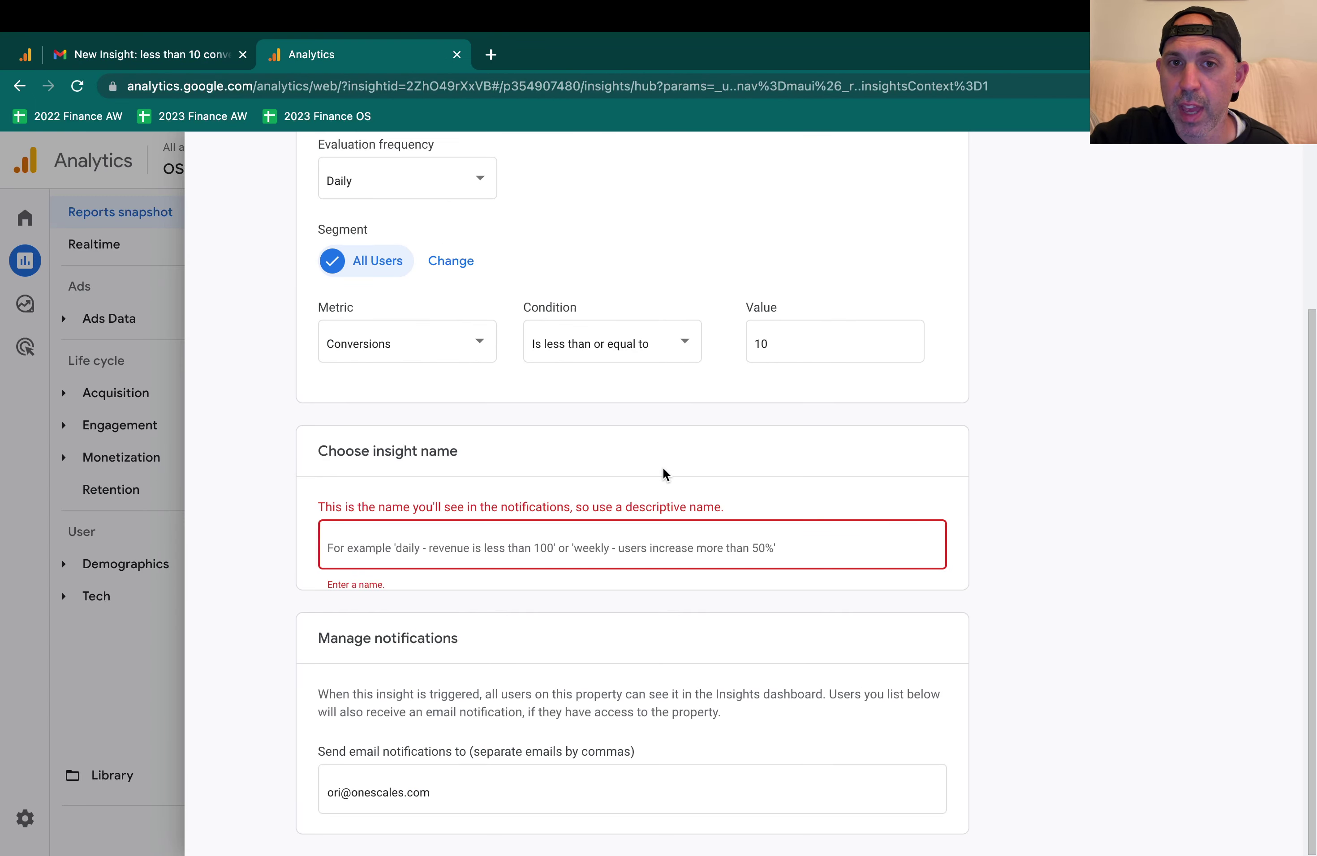
# Examine the metrics available for the insight's condition and close the metric selection without changing it.
pyautogui.scroll(5, 673, 518)
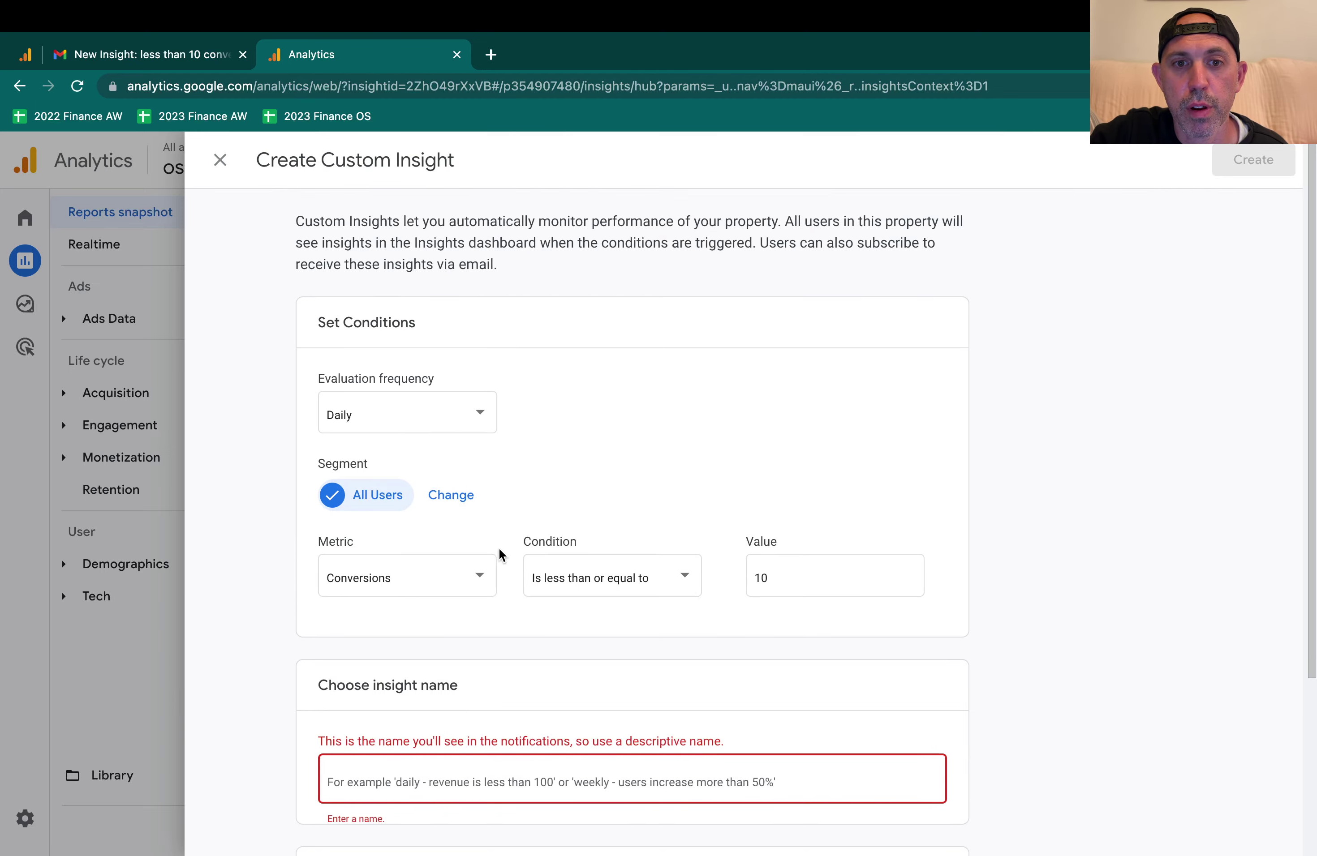
pyautogui.click(488, 578)
pyautogui.scroll(-5, 479, 623)
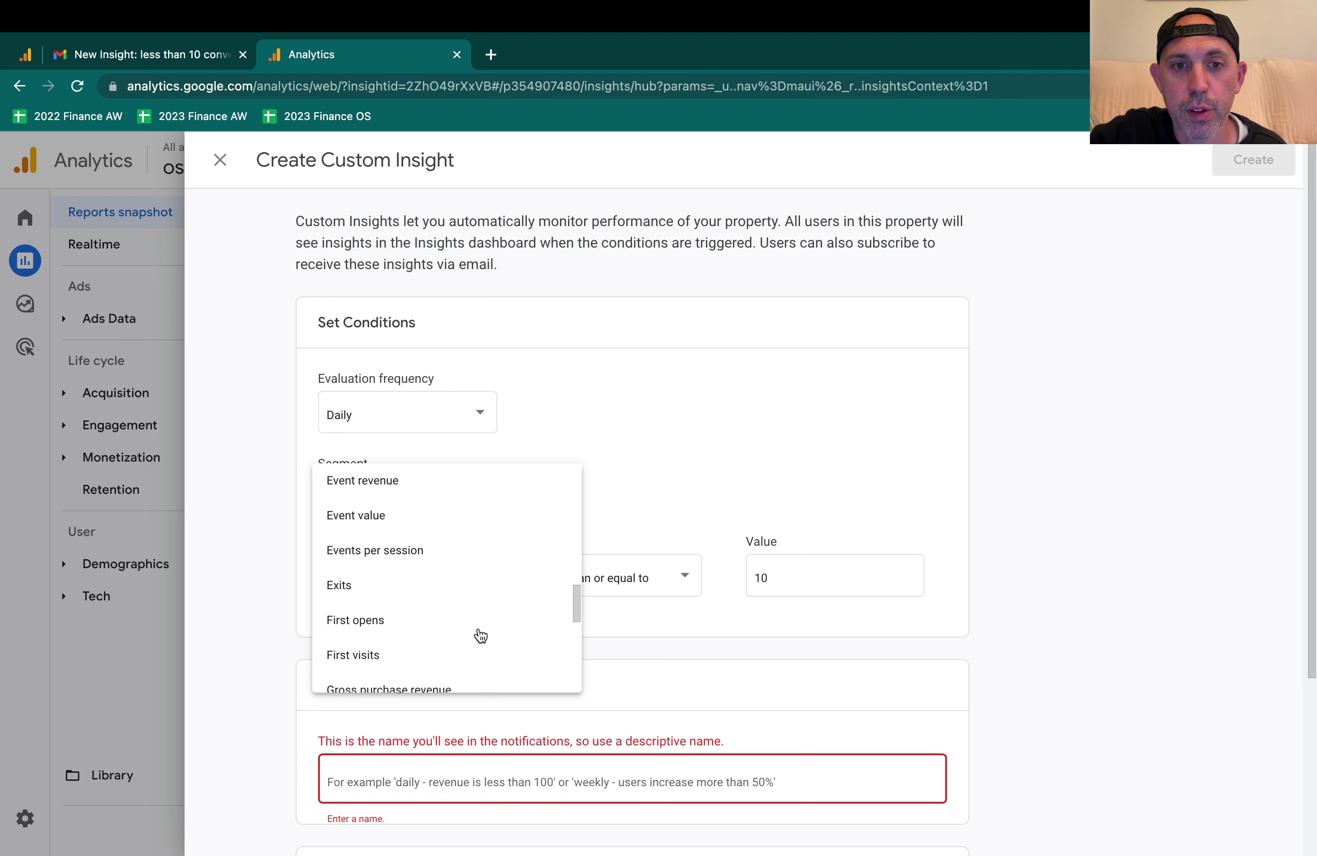
pyautogui.scroll(-5, 480, 635)
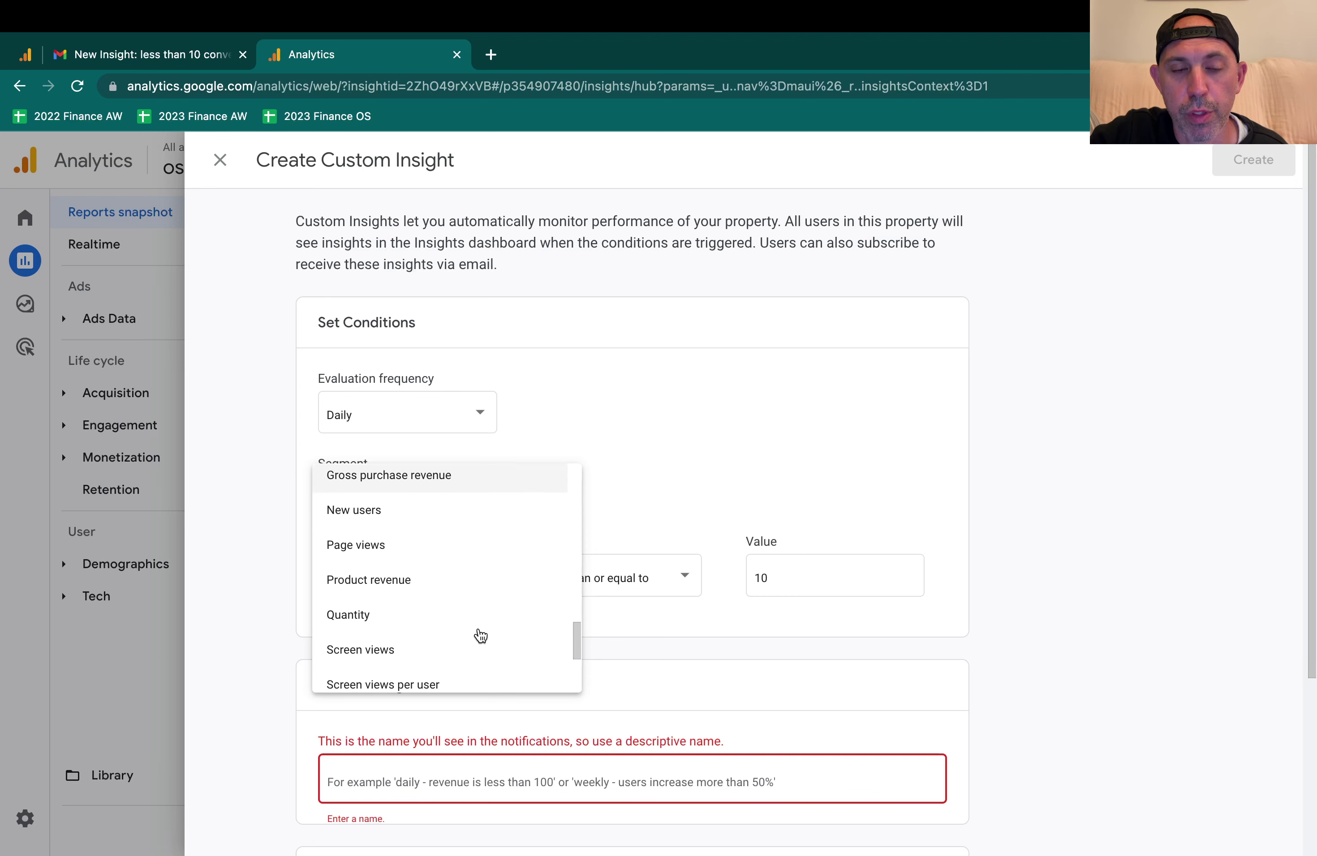
pyautogui.scroll(-1, 480, 636)
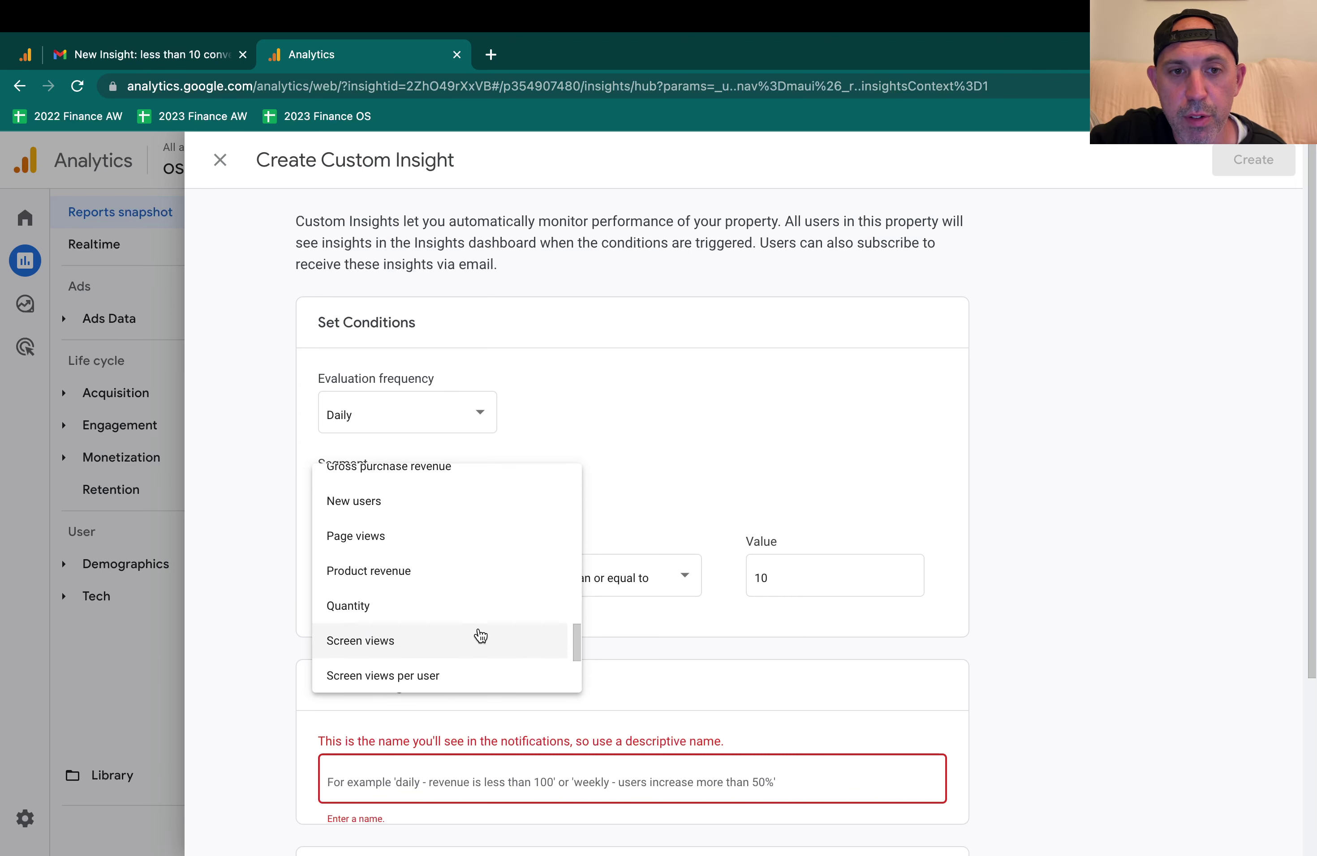
pyautogui.scroll(-5, 480, 635)
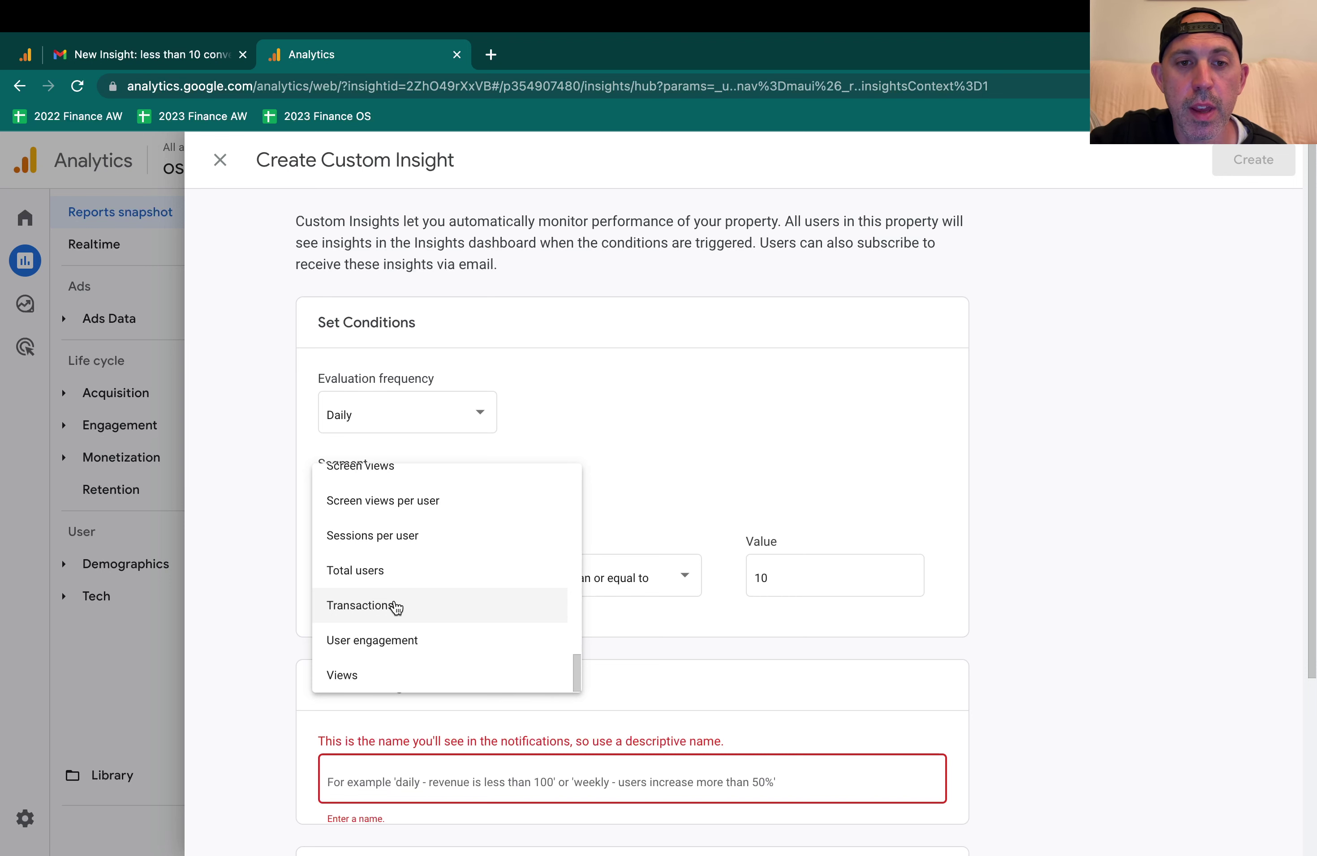
pyautogui.scroll(4, 470, 595)
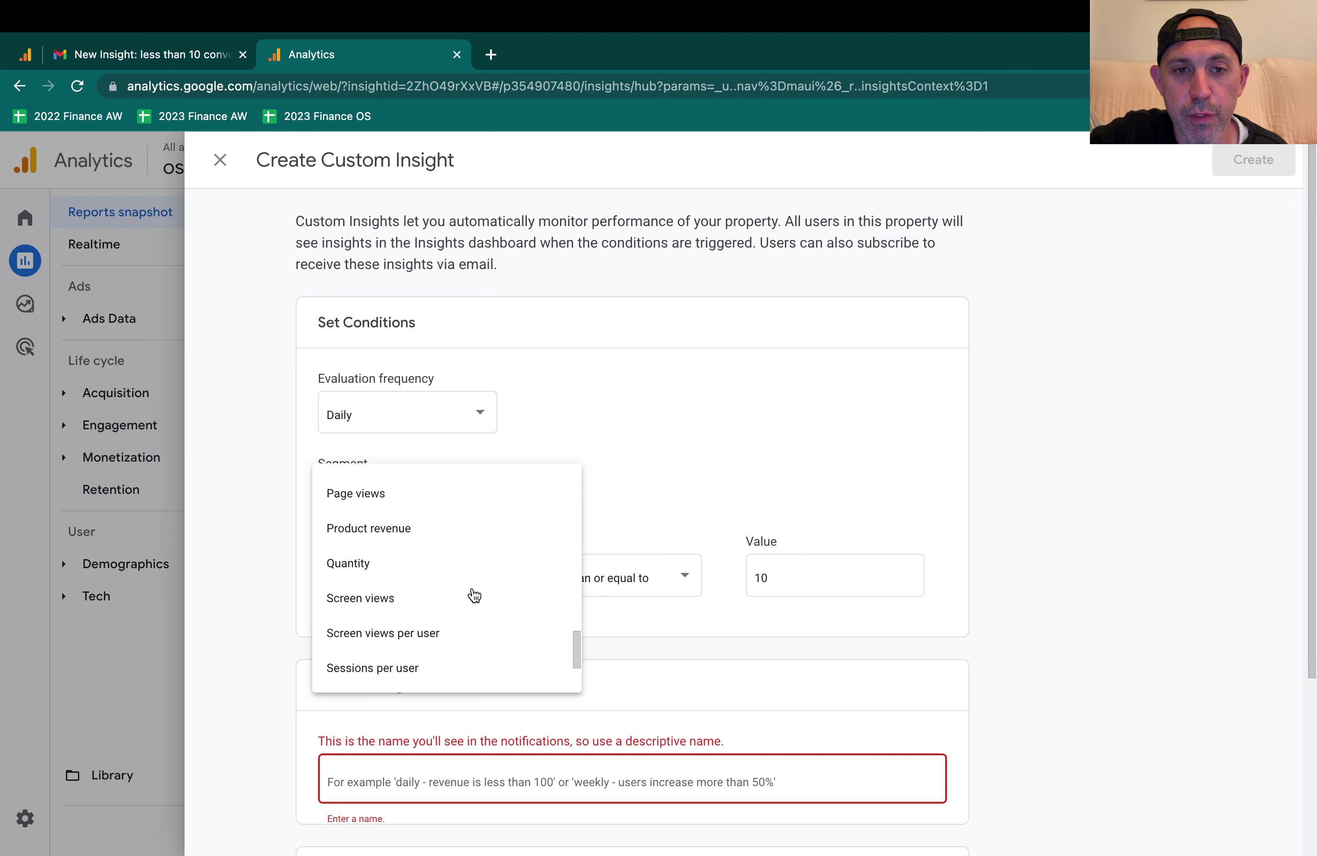
pyautogui.scroll(2, 474, 595)
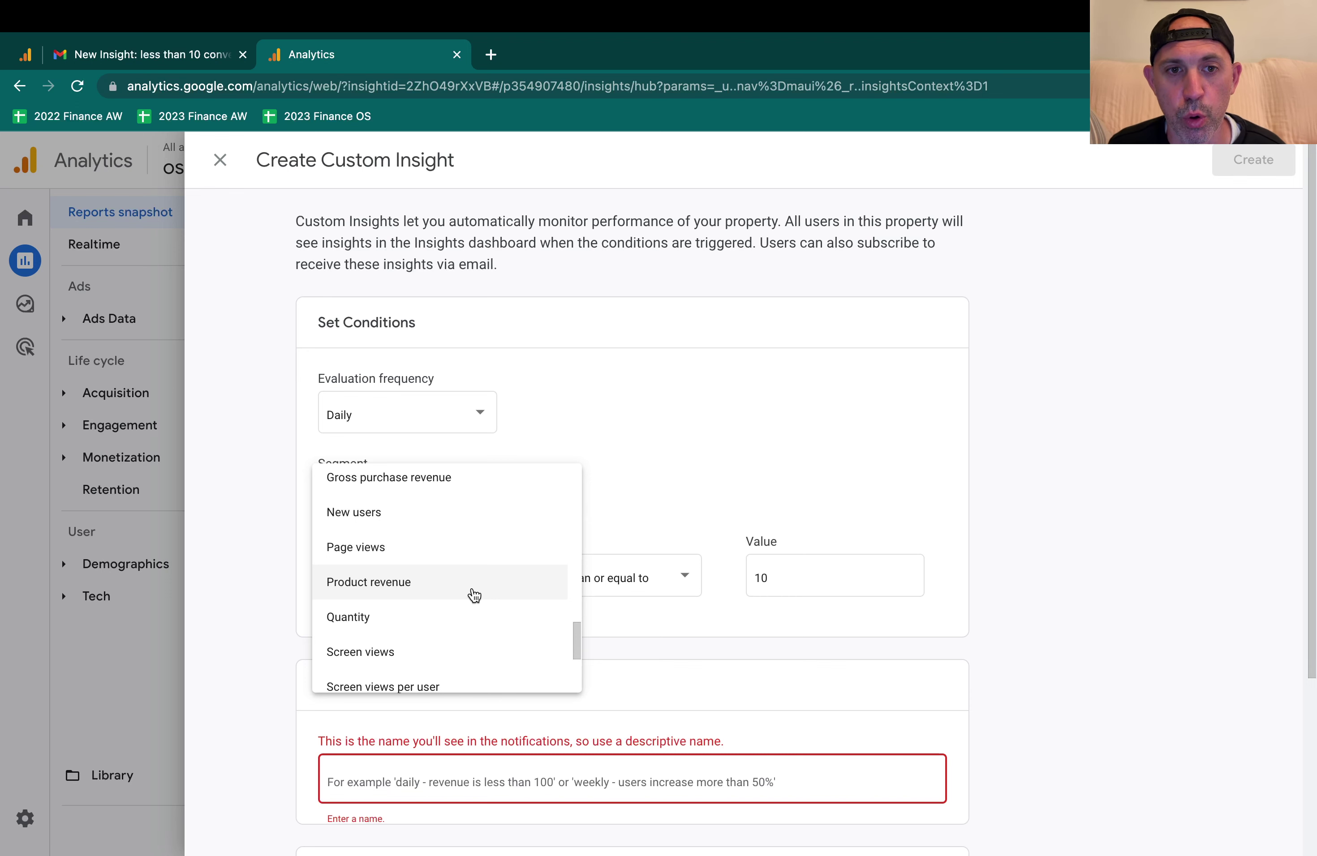
pyautogui.scroll(2, 503, 592)
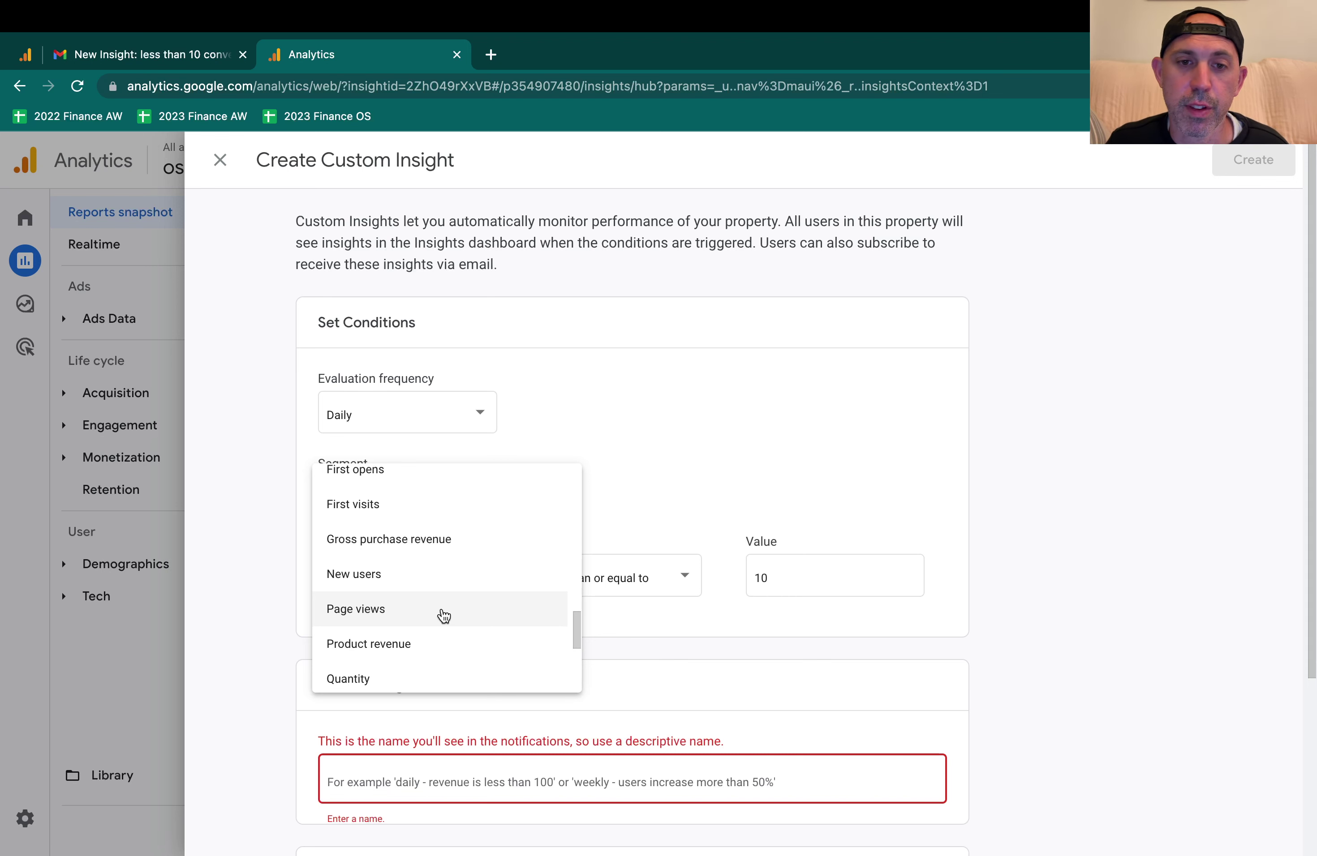
pyautogui.scroll(5, 443, 615)
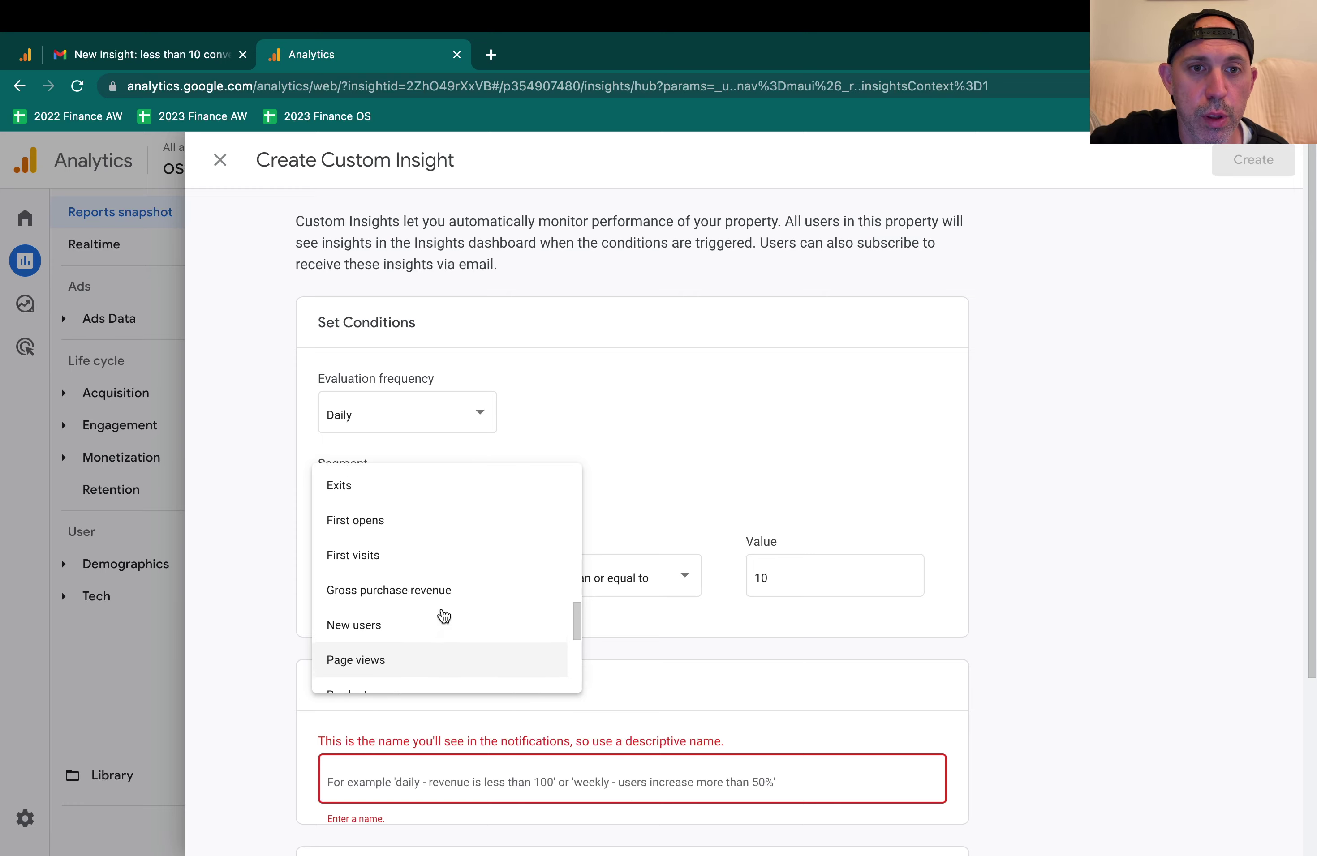
pyautogui.click(679, 397)
# Discard the unsaved custom insight and switch to Gmail to view the "less than 10 conversions" alert e-mail.
pyautogui.click(220, 160)
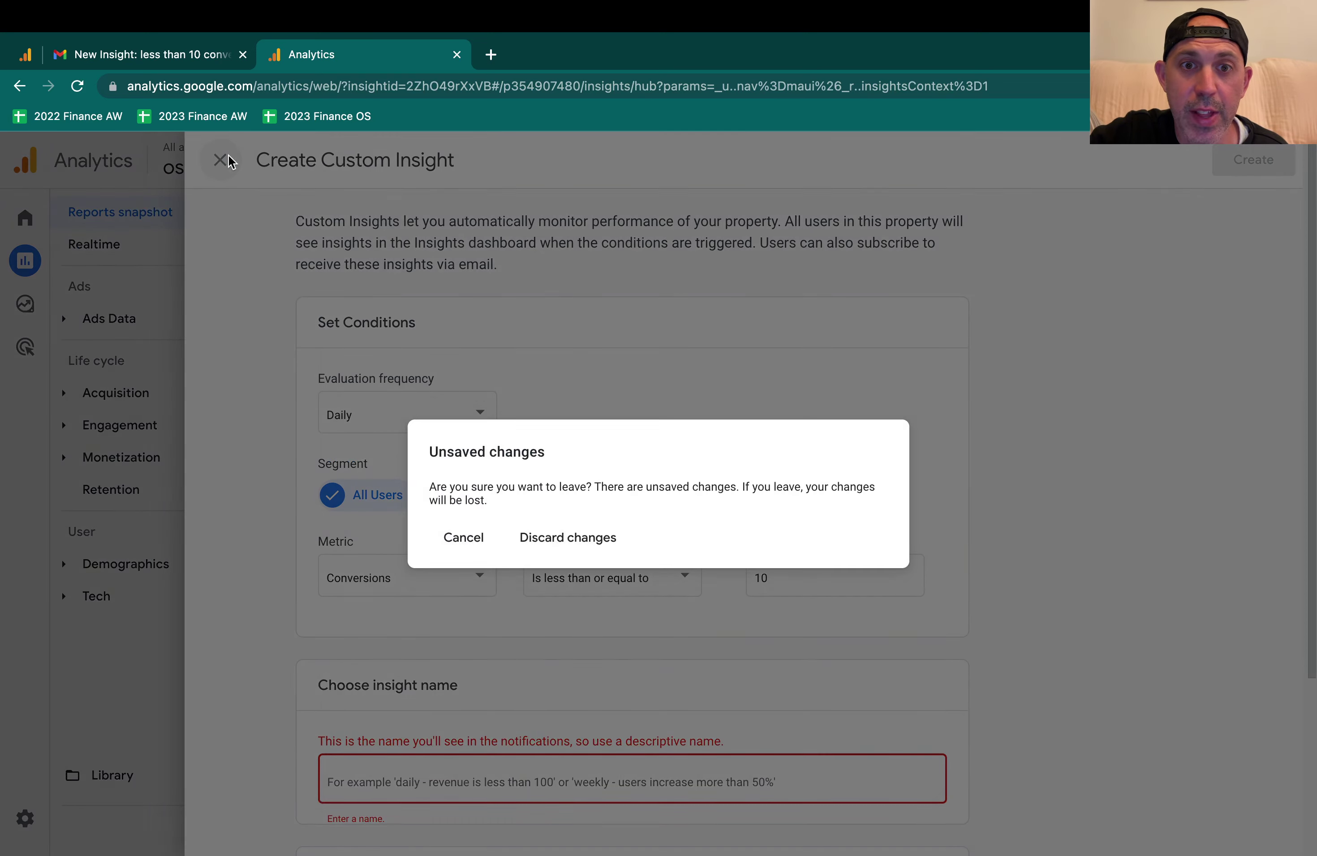
pyautogui.click(573, 548)
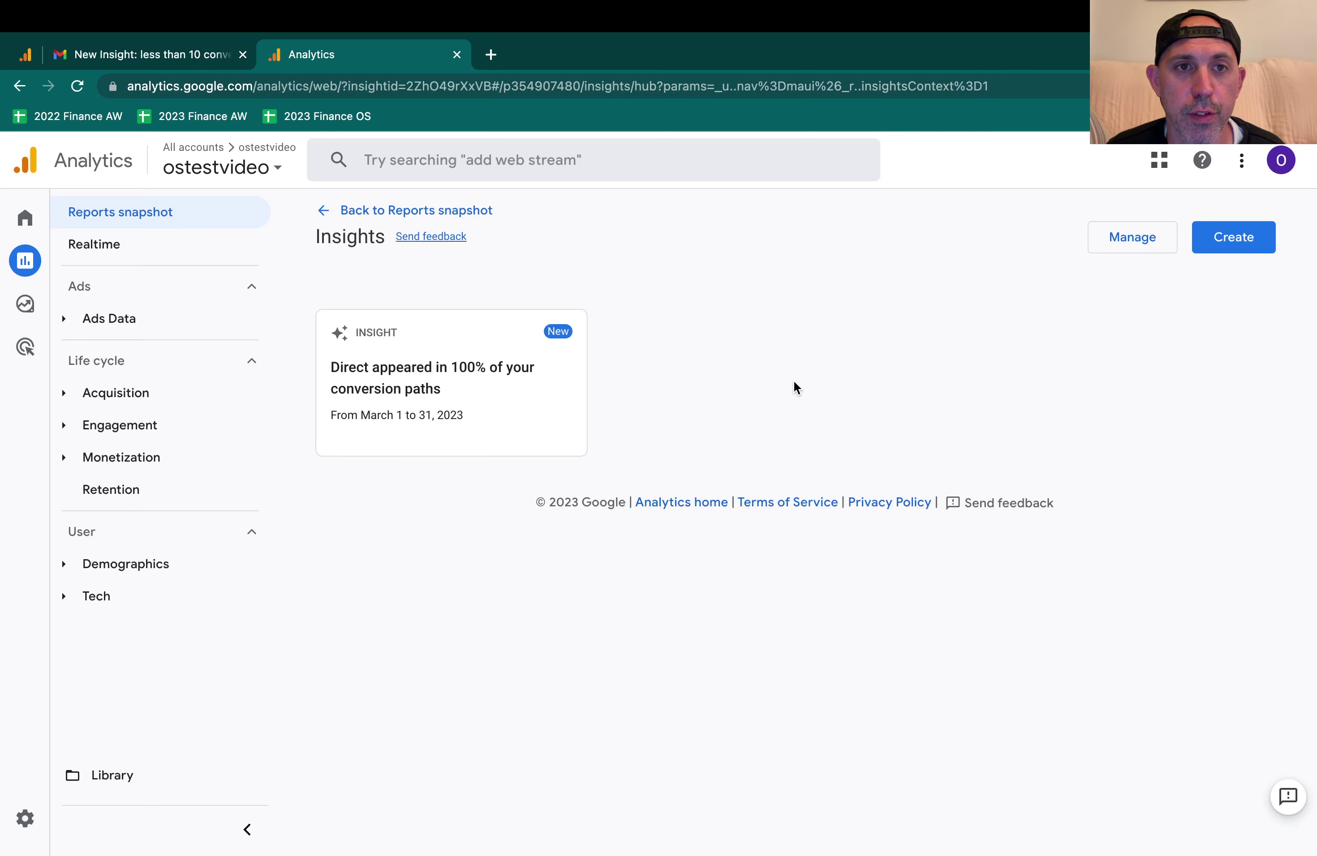
pyautogui.click(197, 56)
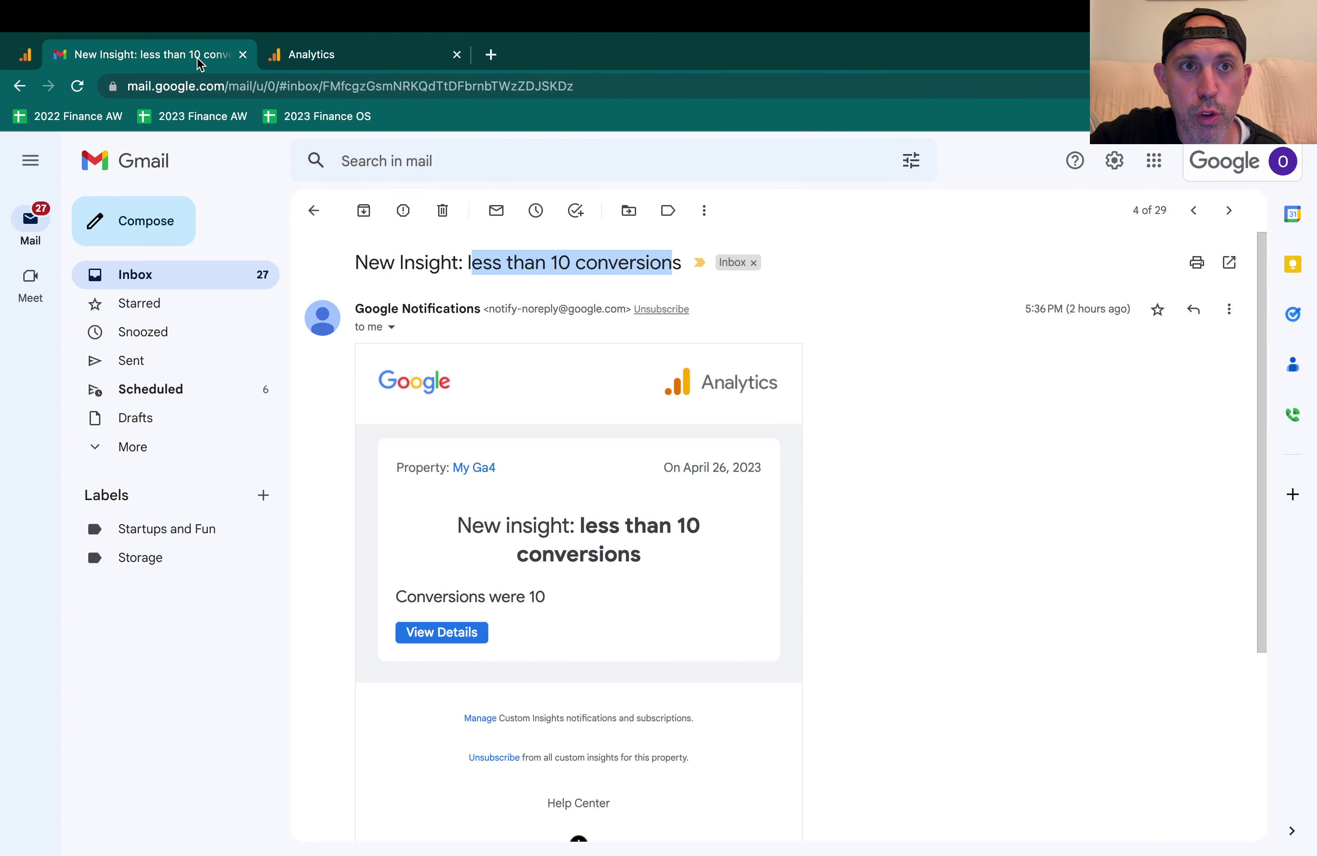
pyautogui.click(881, 439)
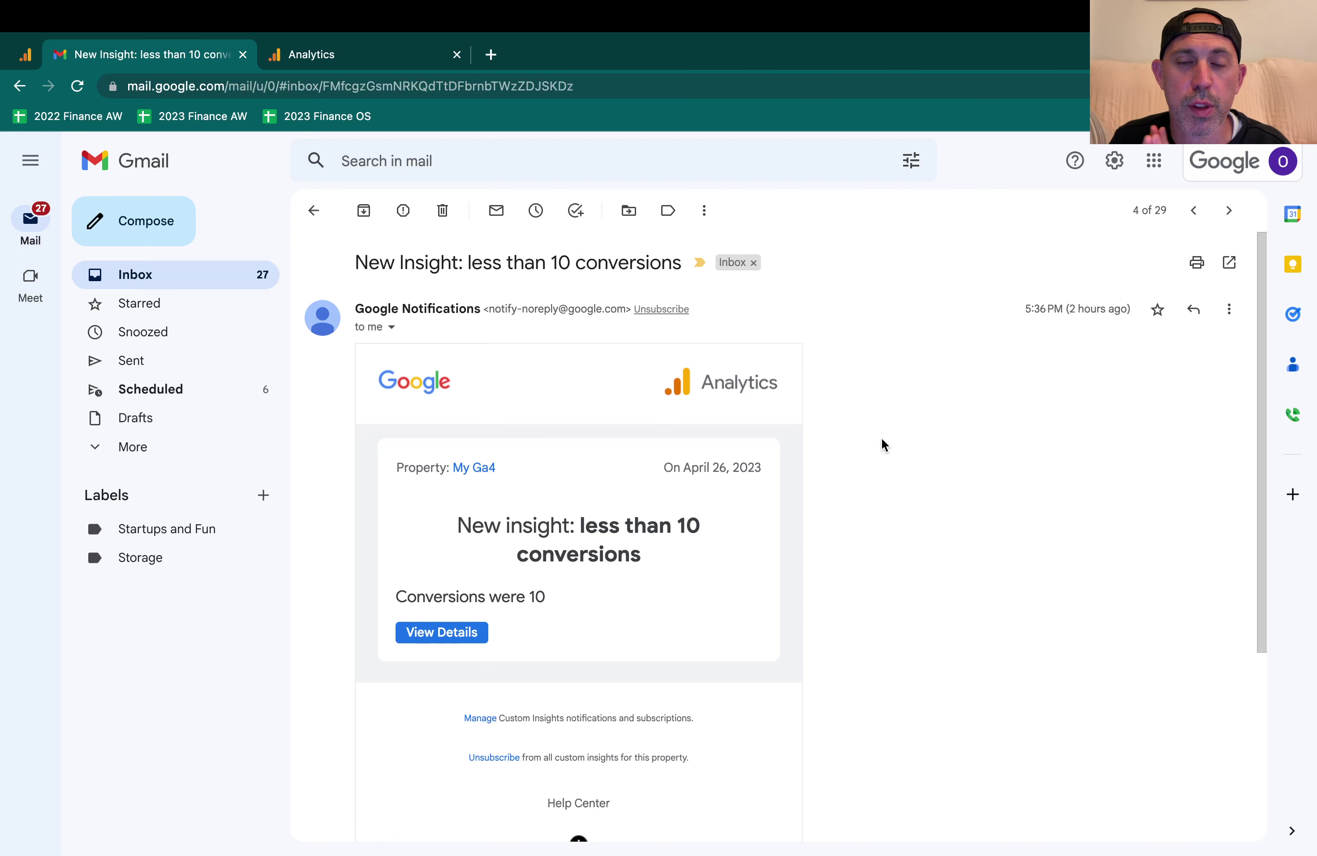